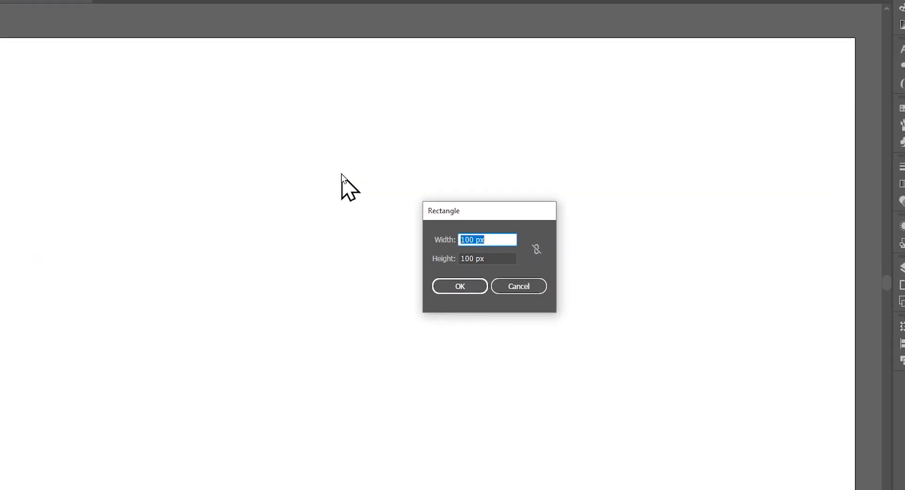
# Step: Create a rectangle 1920 px wide and 1080 px high
pyautogui.write('1920')
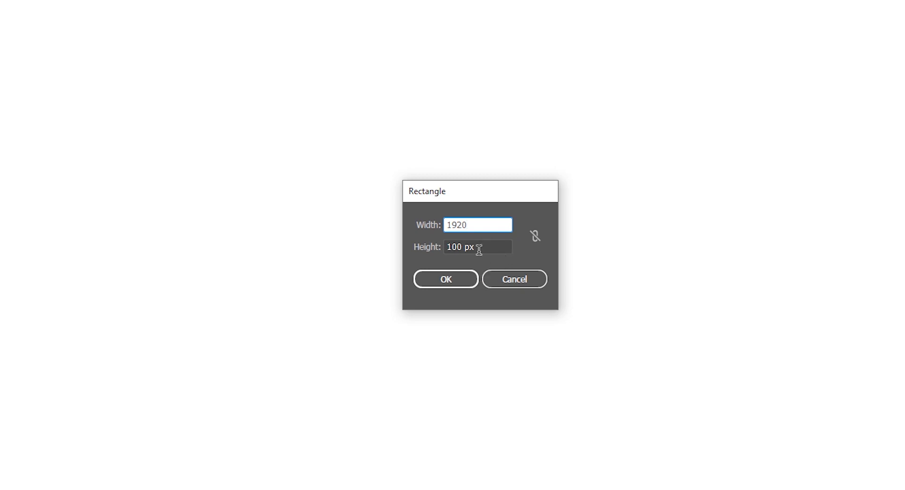
pyautogui.press('Tab')
pyautogui.write('10')
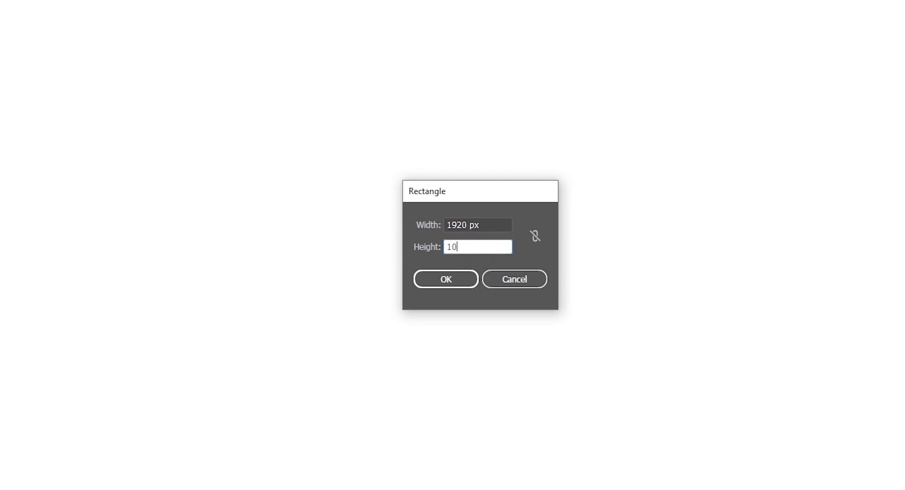
pyautogui.write('80')
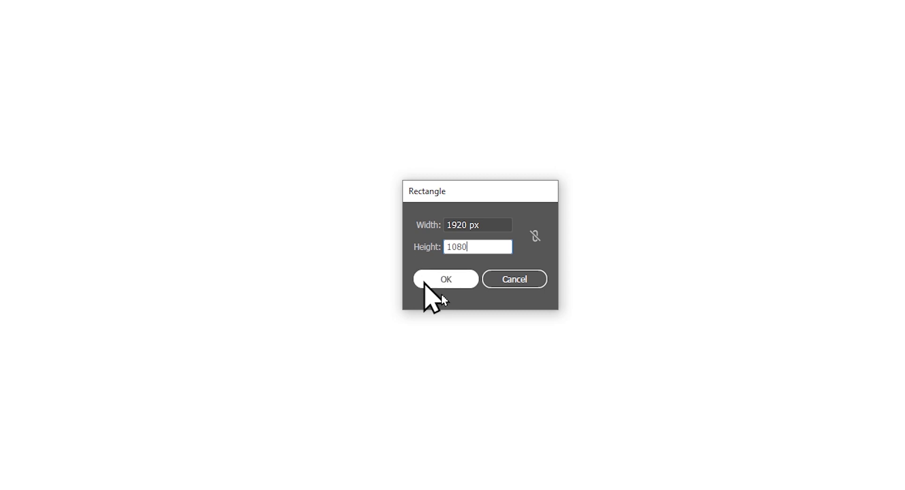
pyautogui.click(452, 283)
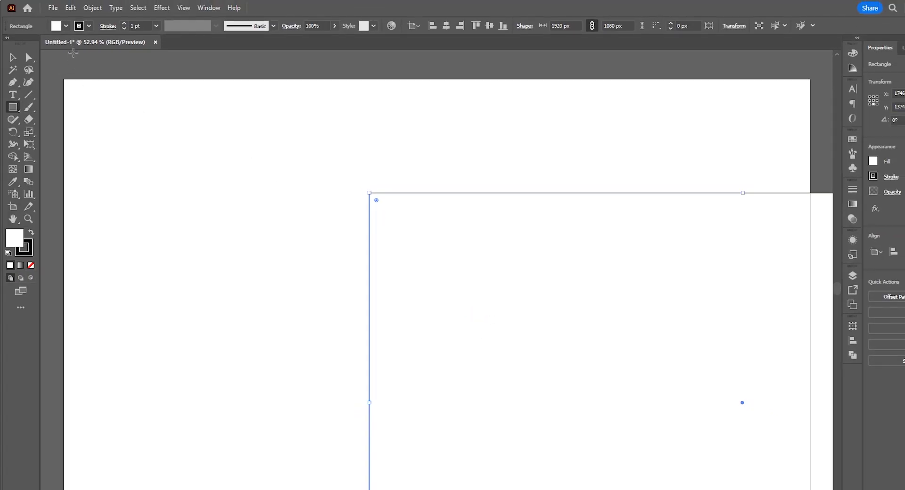
# Step: Remove the large rectangle's stroke and fill it with black
pyautogui.click(71, 14)
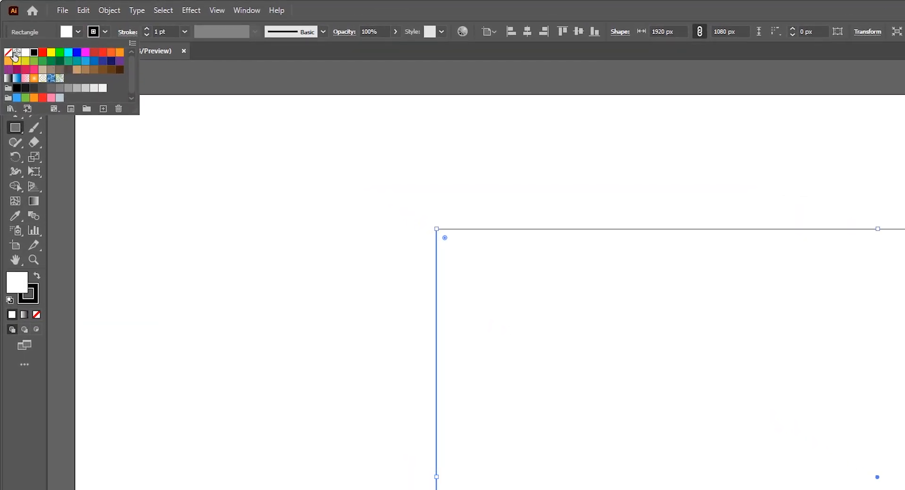
pyautogui.click(9, 53)
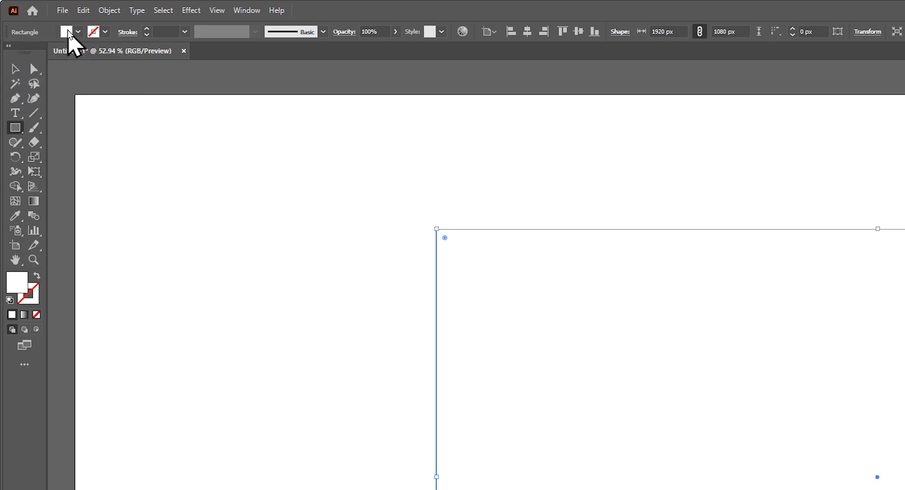
pyautogui.click(78, 32)
pyautogui.click(34, 52)
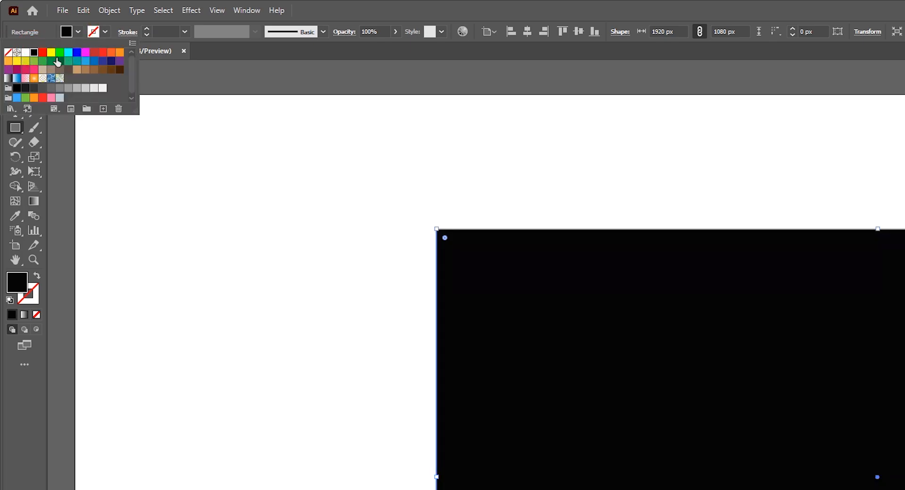
pyautogui.click(151, 66)
# Step: Center the black rectangle horizontally and vertically on the artboard
pyautogui.click(15, 69)
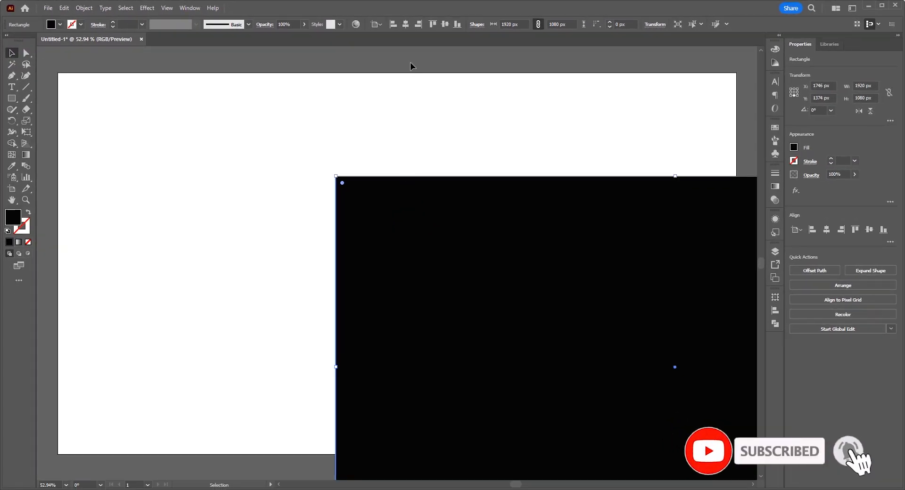
pyautogui.click(402, 23)
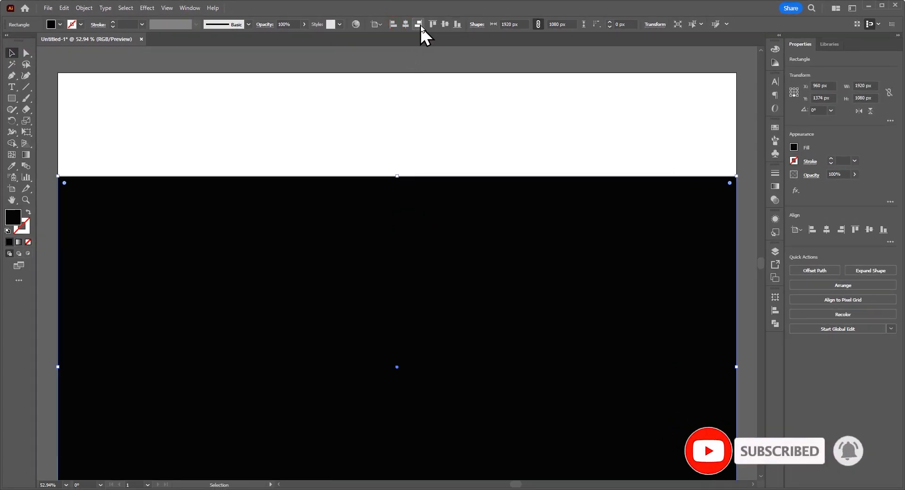
pyautogui.click(449, 25)
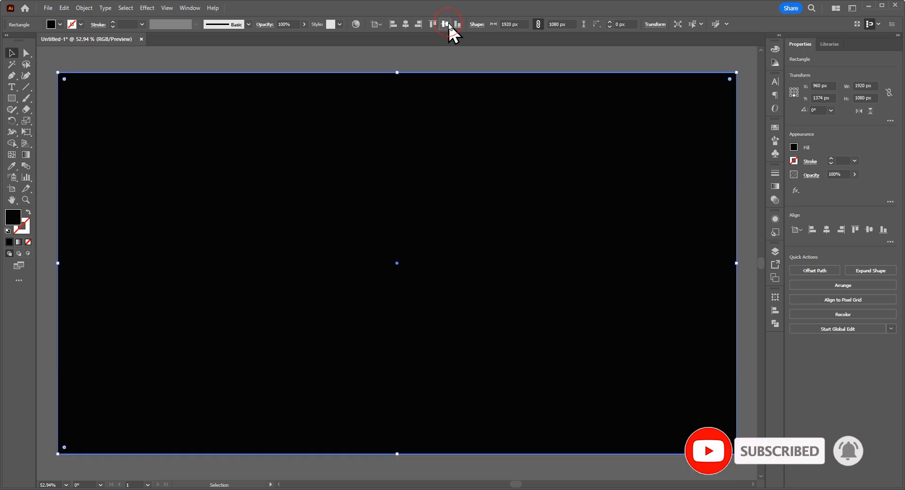
pyautogui.click(418, 57)
pyautogui.click(577, 193)
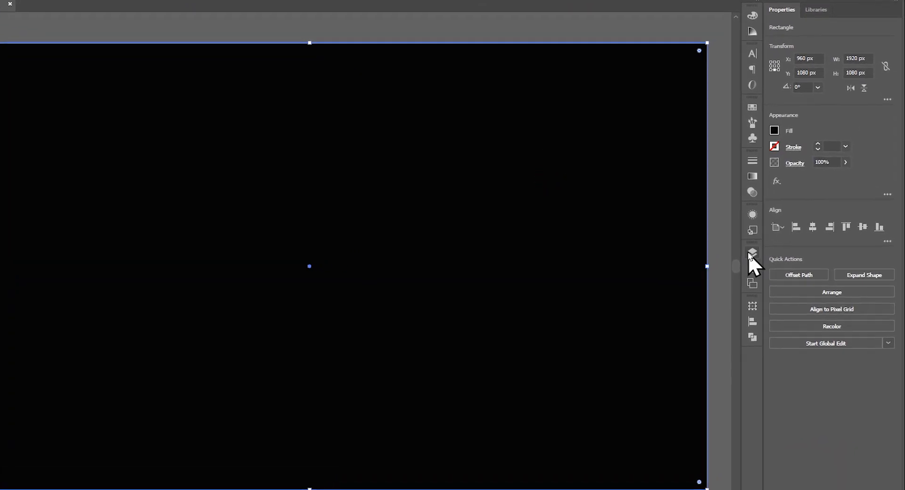
# Step: Lock the black background rectangle inside Layer 1
pyautogui.click(730, 254)
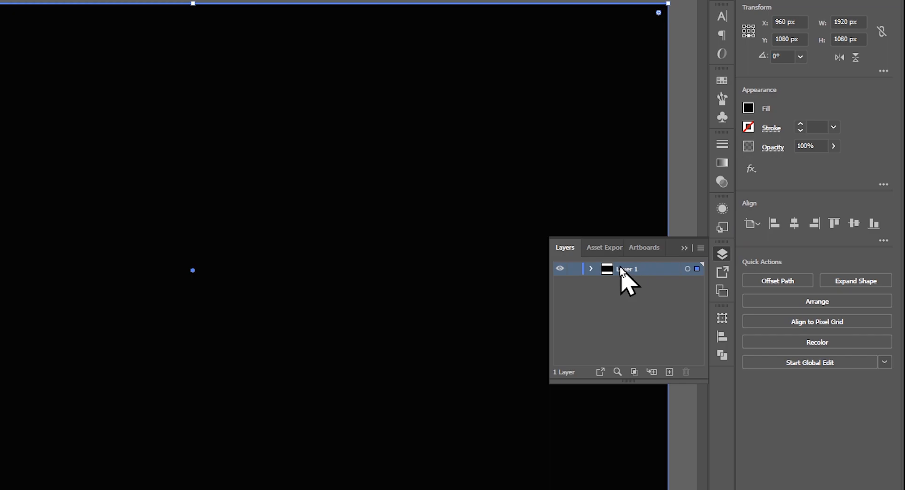
pyautogui.click(591, 269)
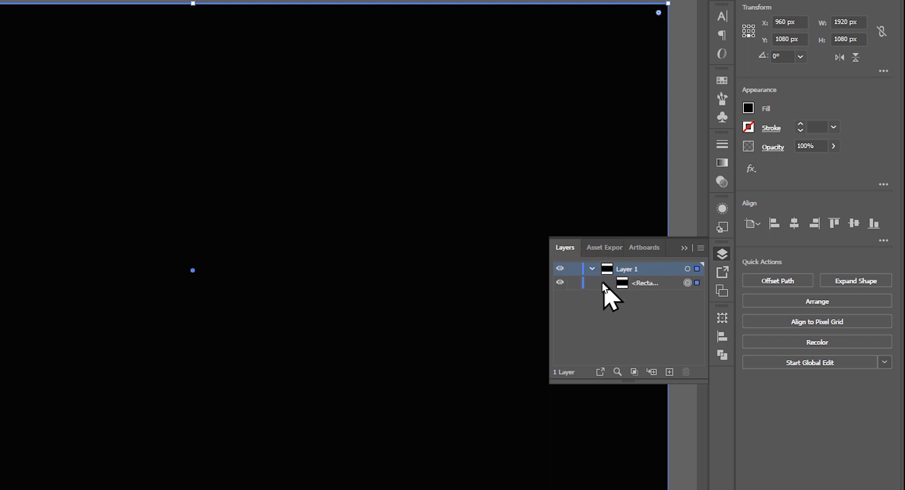
pyautogui.click(574, 283)
pyautogui.click(684, 248)
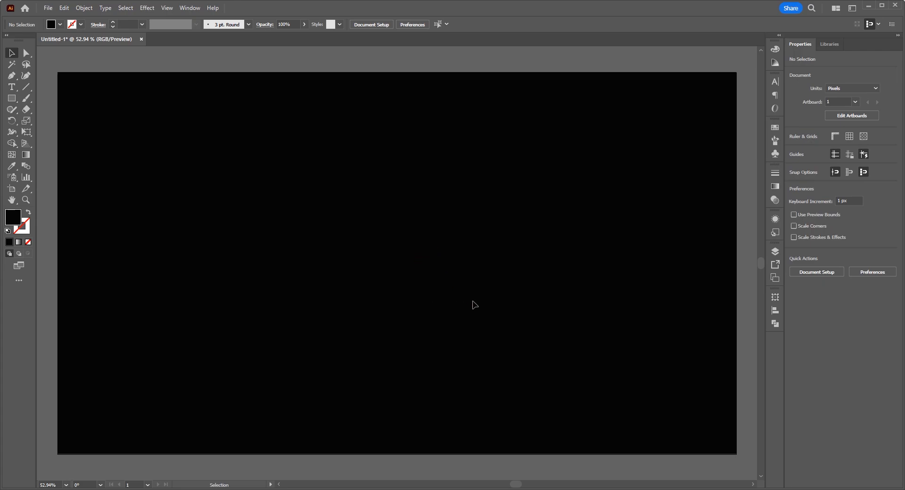
# Step: Create a second rectangle 270 px wide and 480 px high over the black background
pyautogui.click(12, 98)
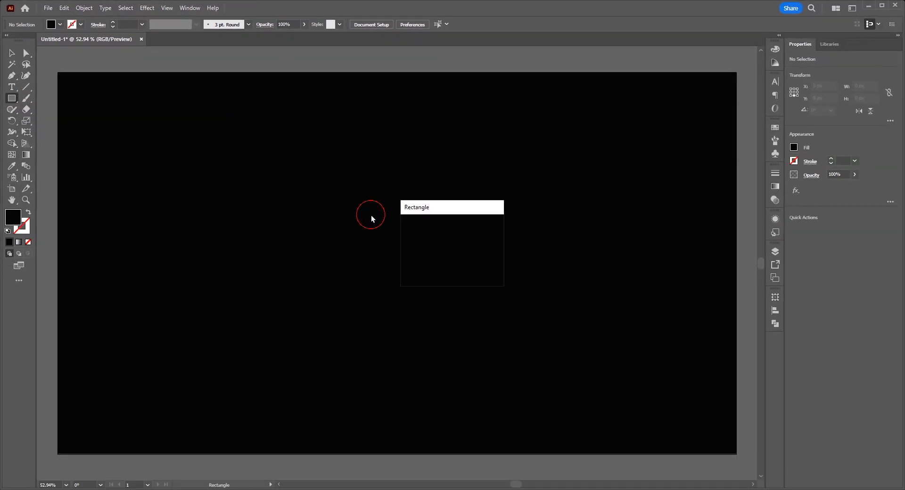
pyautogui.click(370, 214)
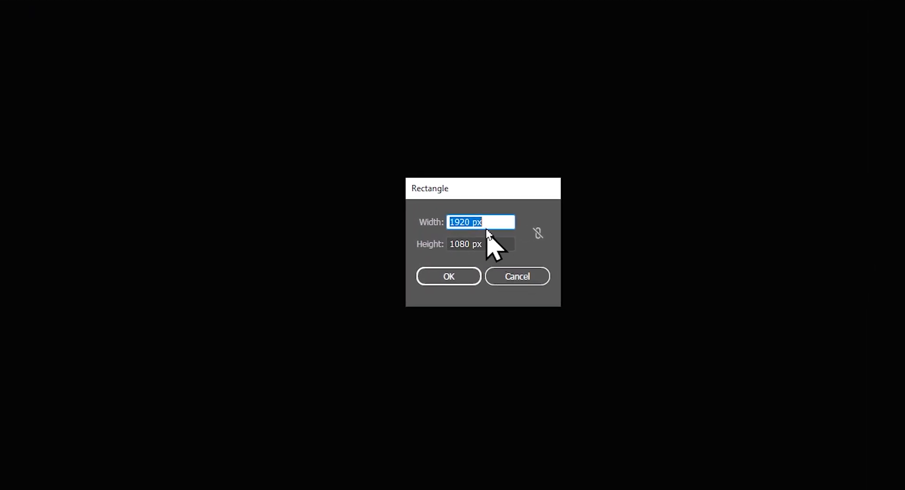
pyautogui.write('270')
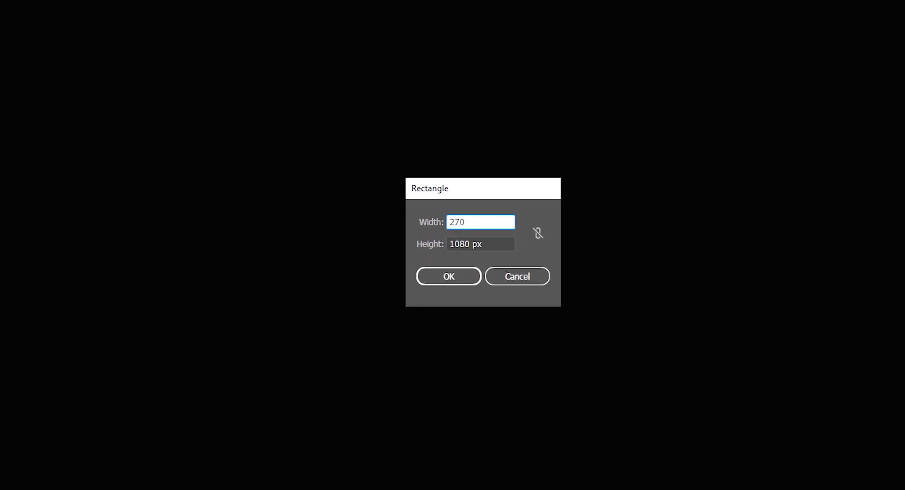
pyautogui.click(492, 245)
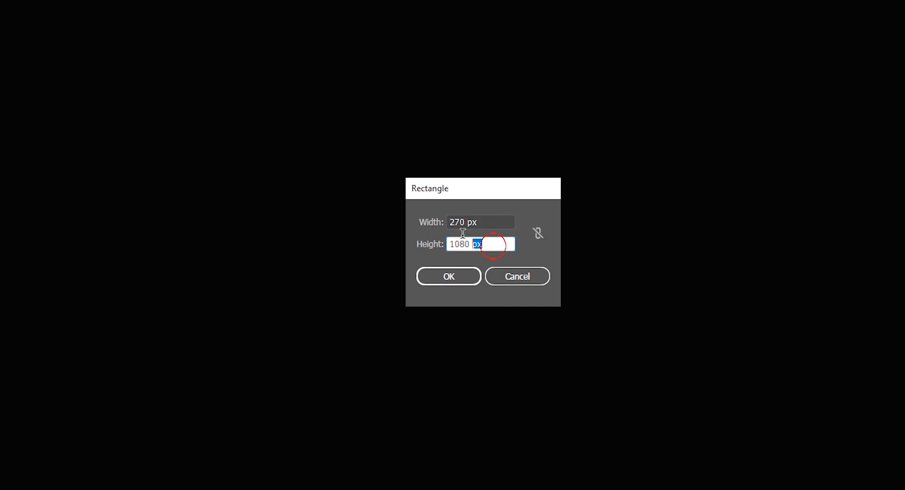
pyautogui.write('480')
pyautogui.press('Return')
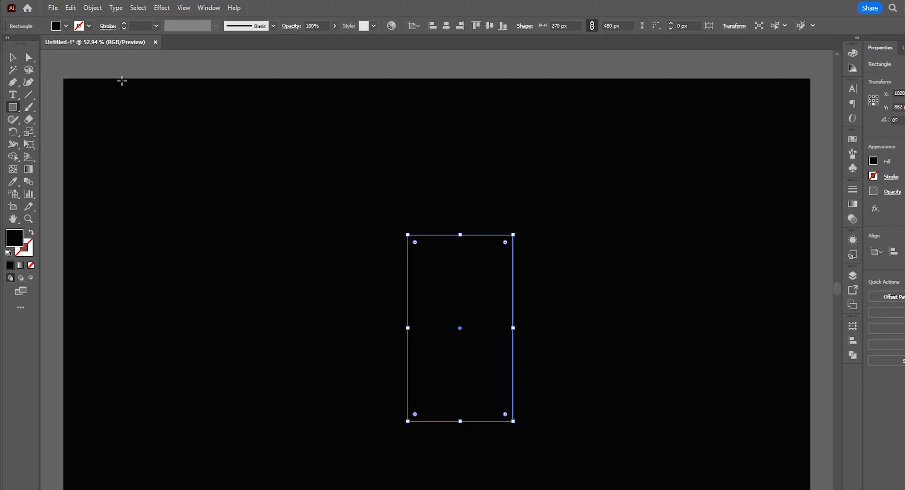
# Step: Fill the small rectangle with white and move it up and left, near the middle of the artboard
pyautogui.click(66, 26)
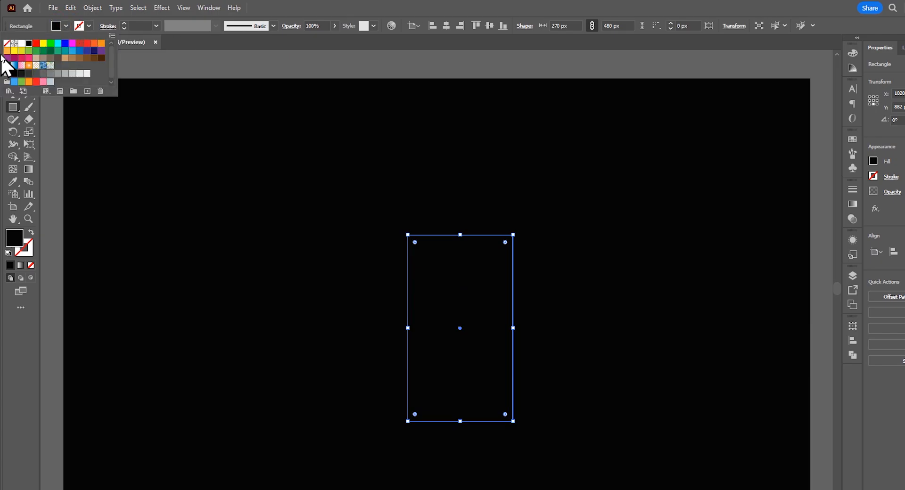
pyautogui.click(21, 43)
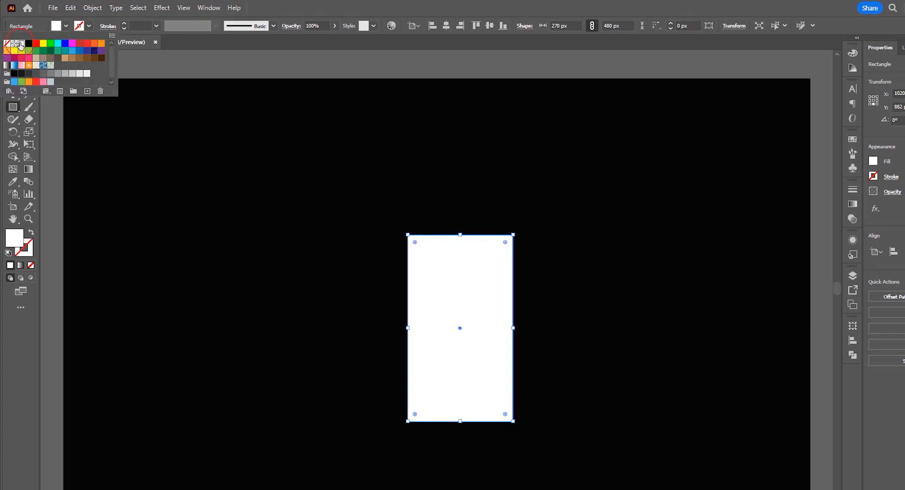
pyautogui.click(132, 55)
pyautogui.click(12, 57)
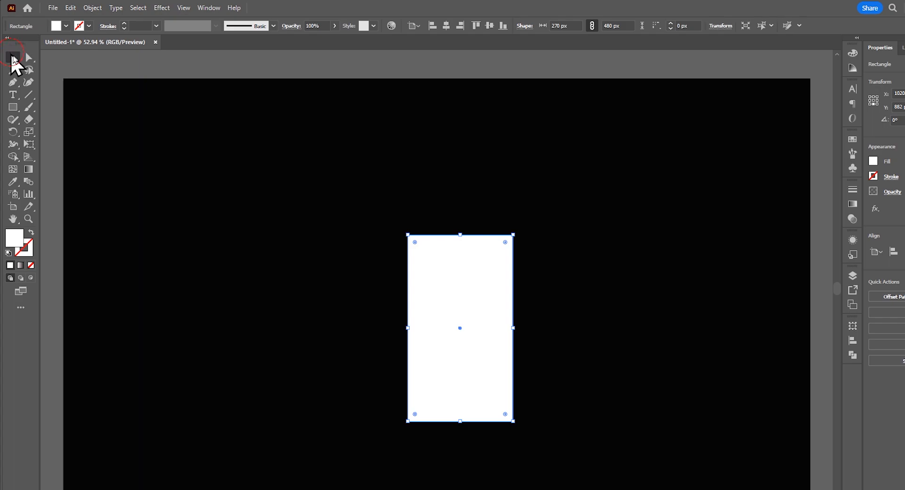
pyautogui.moveTo(452, 301); pyautogui.dragTo(406, 269)
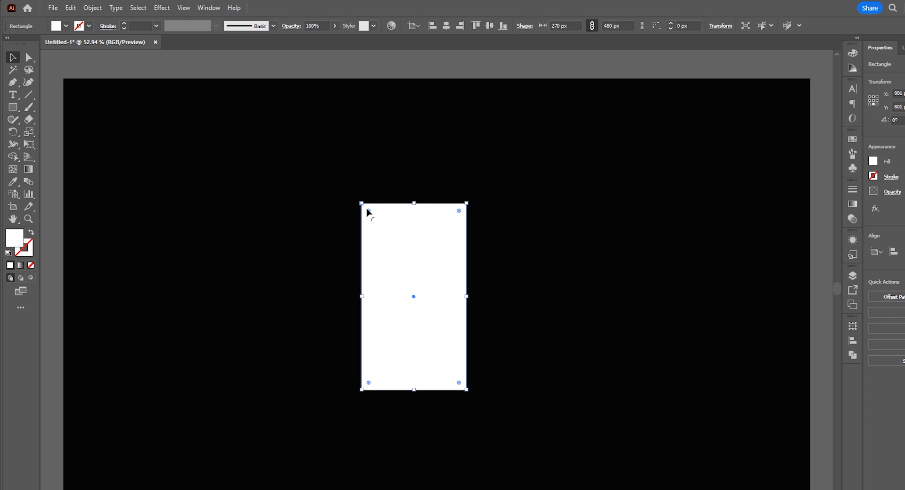
# Step: Round only the two top corners of the white rectangle to the maximum radius of about 135 px
pyautogui.click(33, 61)
pyautogui.moveTo(305, 173); pyautogui.dragTo(564, 245)
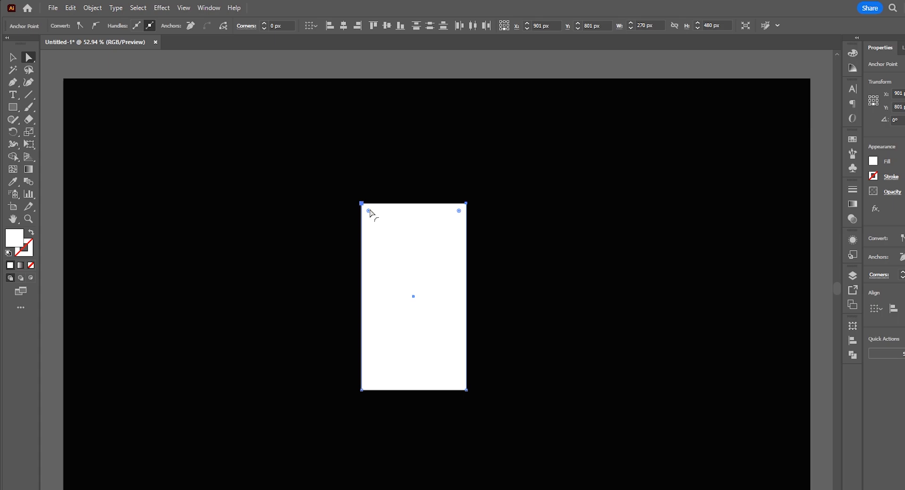
pyautogui.moveTo(369, 212); pyautogui.dragTo(443, 300)
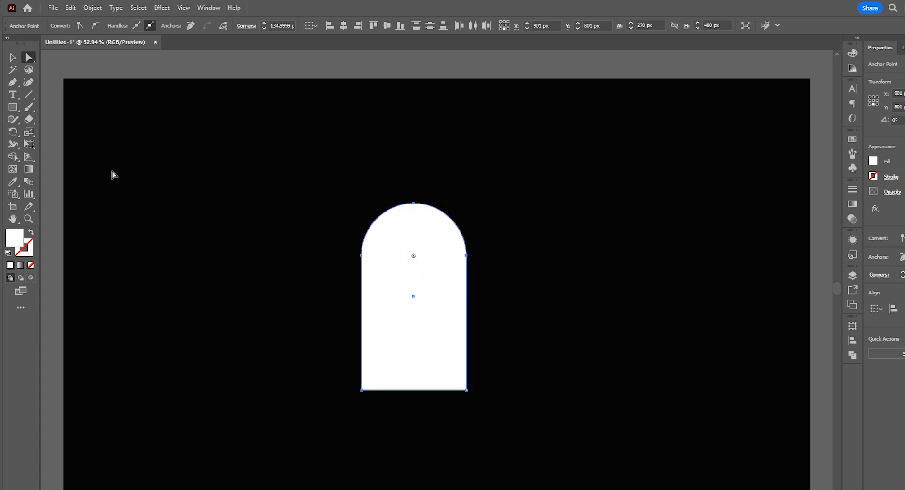
# Step: Rotate the round-topped white shape 45° clockwise
pyautogui.click(13, 57)
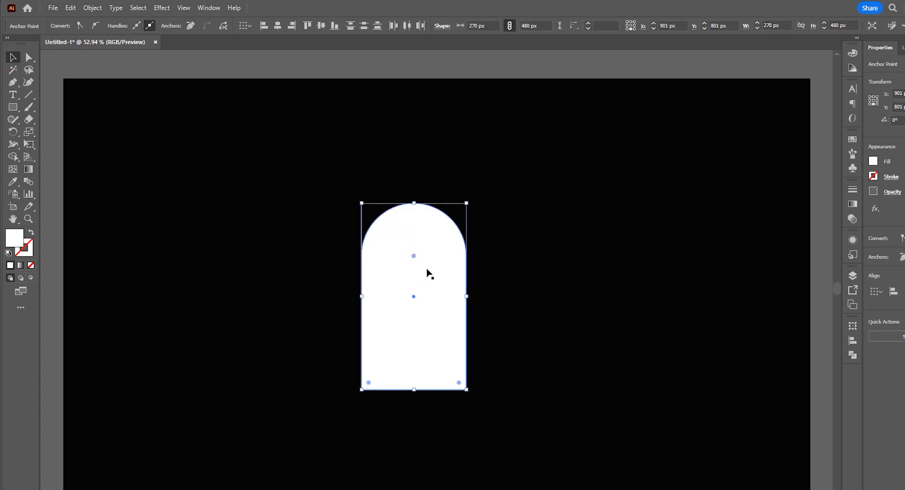
pyautogui.click(427, 272)
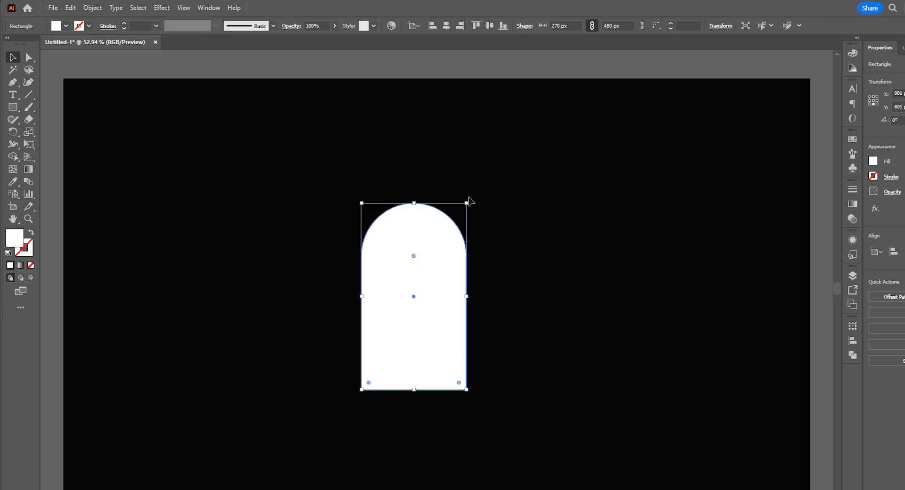
pyautogui.moveTo(468, 203); pyautogui.dragTo(492, 281)
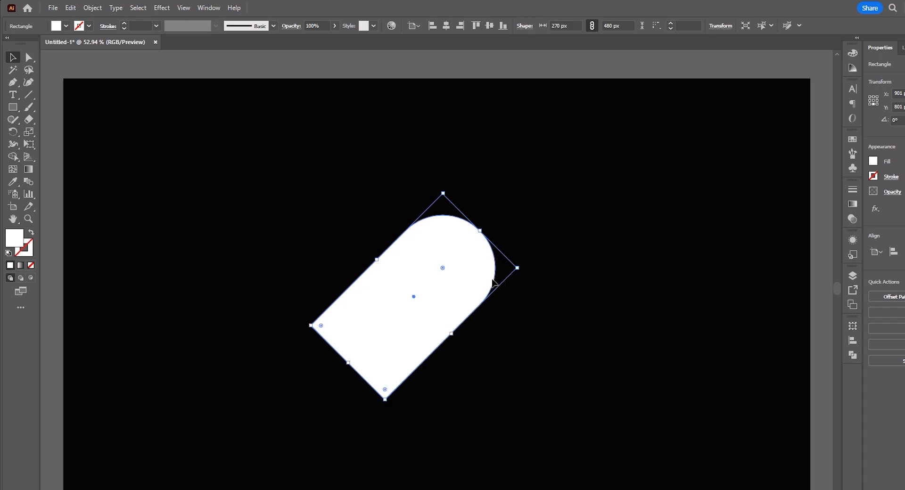
# Step: Reflect a copy of the tilted white shape across the vertical axis
pyautogui.rightClick(457, 281)
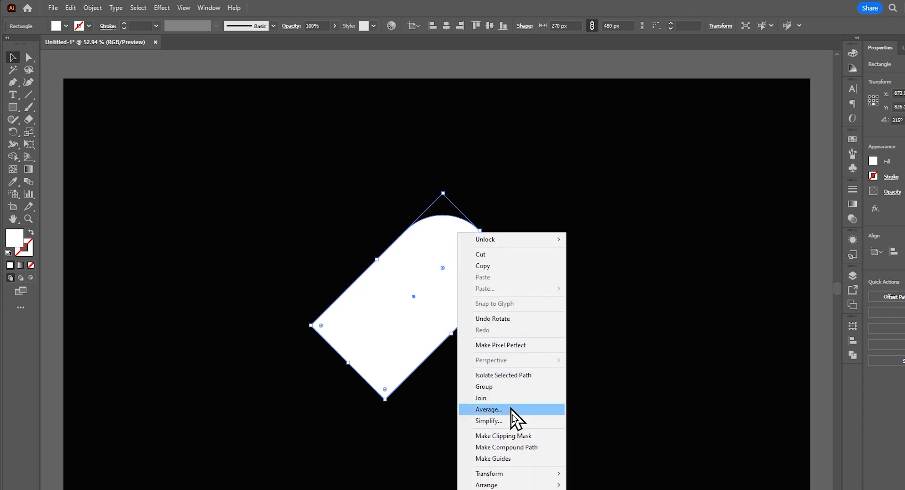
pyautogui.moveTo(518, 474)
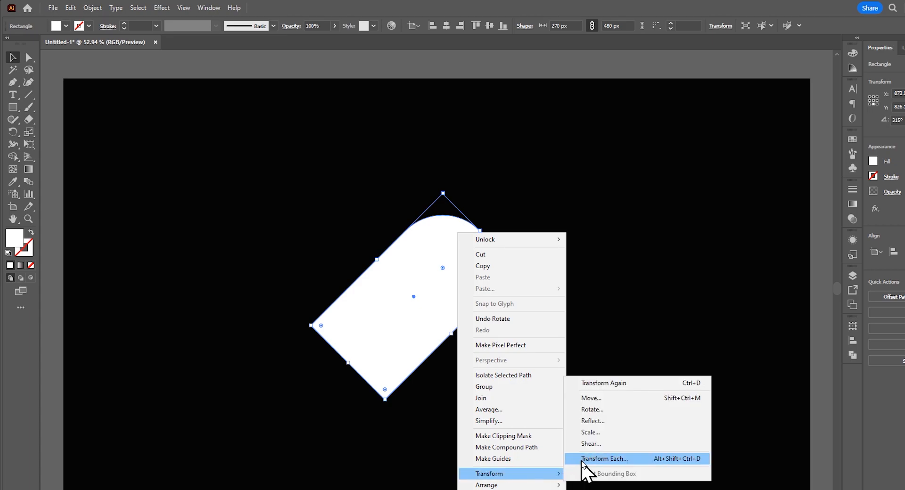
pyautogui.click(606, 421)
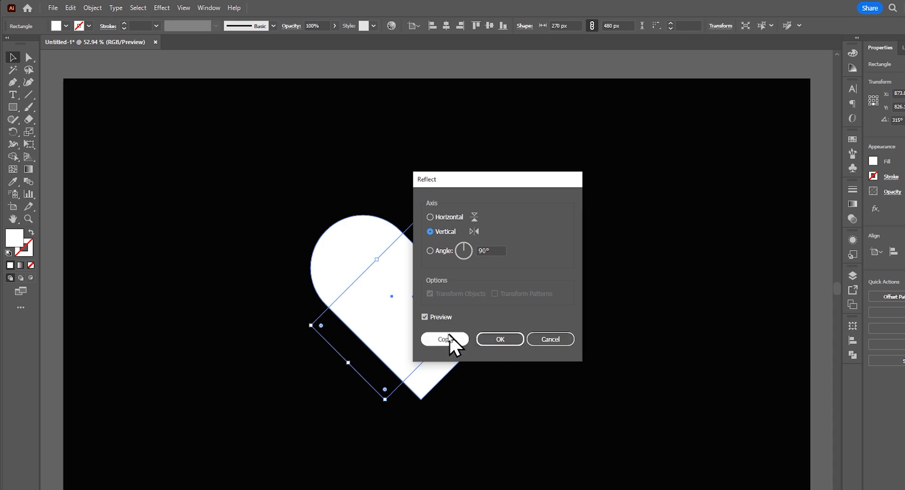
pyautogui.click(445, 339)
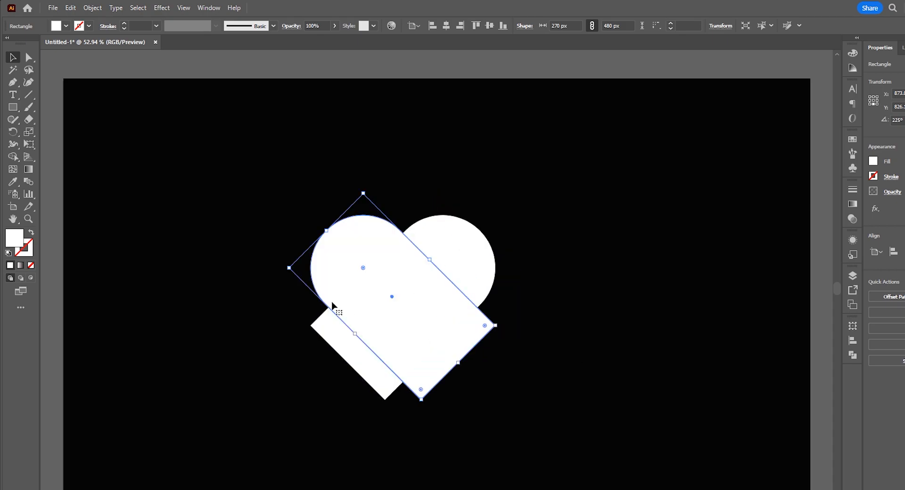
# Step: Select both overlapping white shapes and move them together slightly up and to the right
pyautogui.click(145, 69)
pyautogui.moveTo(259, 166); pyautogui.dragTo(562, 364)
pyautogui.moveTo(444, 316); pyautogui.dragTo(451, 291)
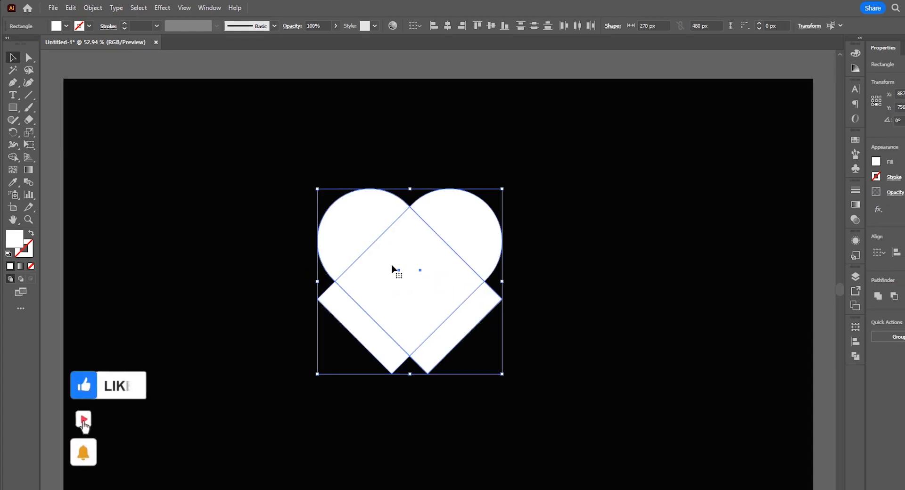
# Step: Merge the upper lobes and central overlap of the white shapes into one red heart with the Shape Builder tool
pyautogui.click(13, 156)
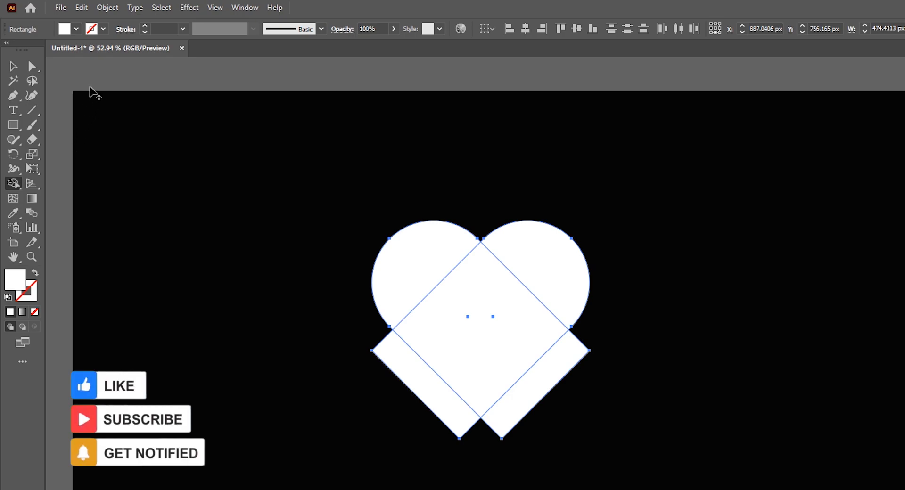
pyautogui.click(76, 30)
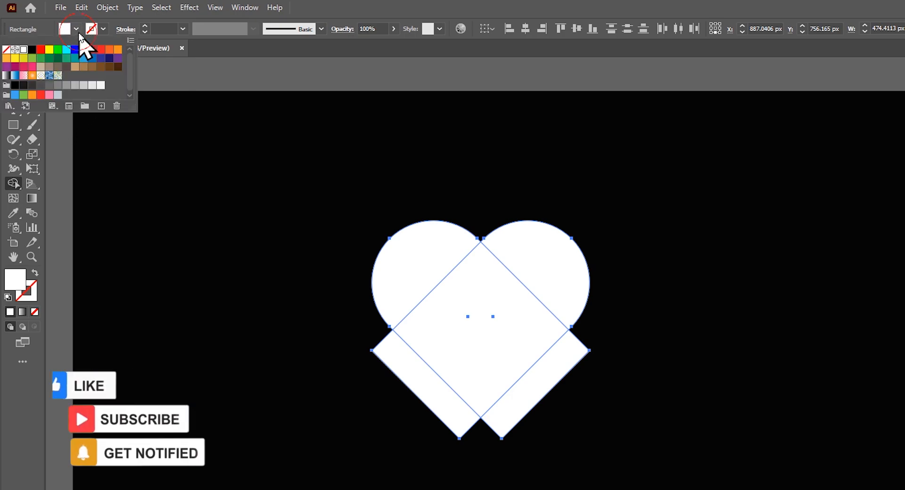
pyautogui.click(40, 49)
pyautogui.click(241, 59)
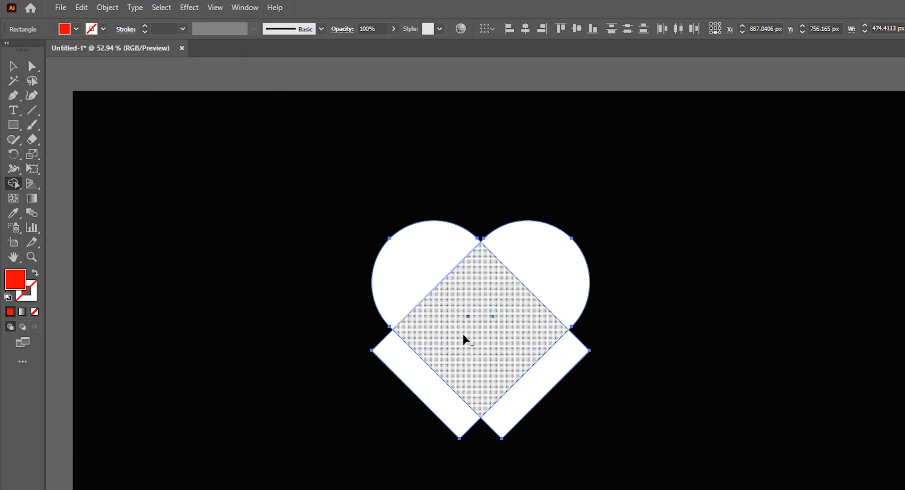
pyautogui.moveTo(406, 263)
pyautogui.mouseDown()
pyautogui.moveTo(475, 326)
pyautogui.moveTo(542, 279)
pyautogui.moveTo(529, 304)
pyautogui.mouseUp()
pyautogui.click(13, 66)
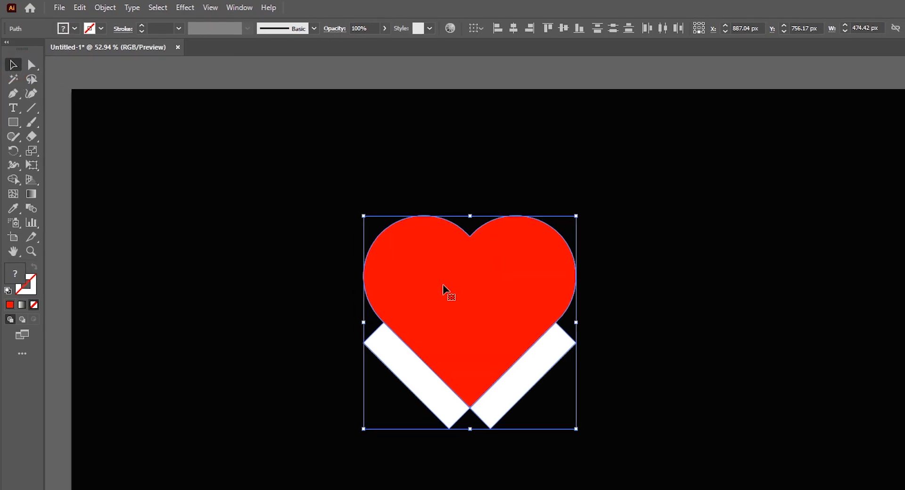
# Step: Nudge the red heart slightly upward and delete the two leftover white strips beneath it
pyautogui.moveTo(443, 285)
pyautogui.mouseDown()
pyautogui.moveTo(475, 287)
pyautogui.moveTo(444, 301)
pyautogui.mouseUp()
pyautogui.click(546, 172)
pyautogui.click(384, 262)
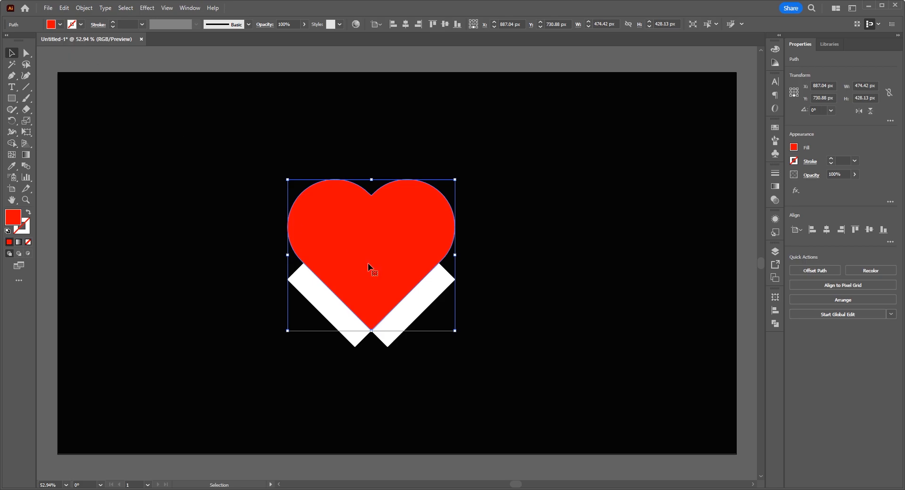
pyautogui.moveTo(367, 263); pyautogui.dragTo(369, 250)
pyautogui.click(486, 380)
pyautogui.moveTo(398, 379); pyautogui.dragTo(301, 331)
pyautogui.press('Delete')
# Step: Enlarge the red heart proportionally from its centre to about 745 × 672 px and shift it slightly to the right
pyautogui.moveTo(385, 226); pyautogui.dragTo(386, 232)
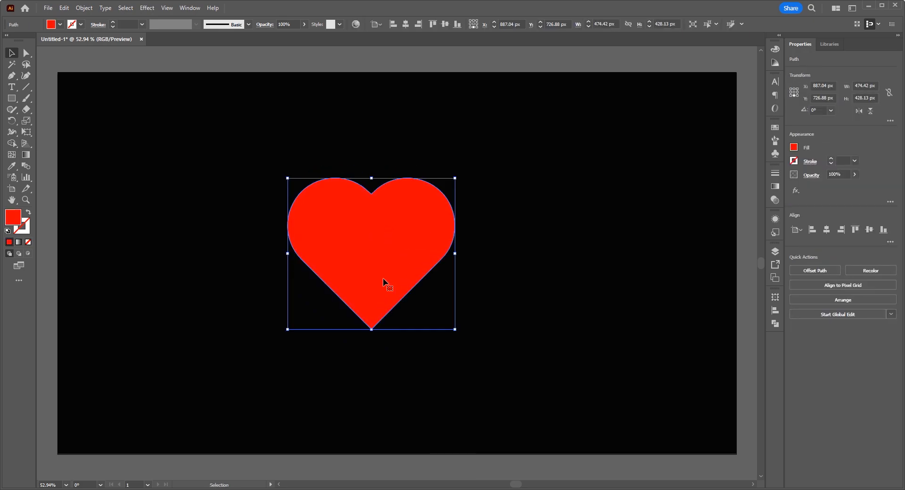
pyautogui.moveTo(373, 330); pyautogui.dragTo(373, 370)
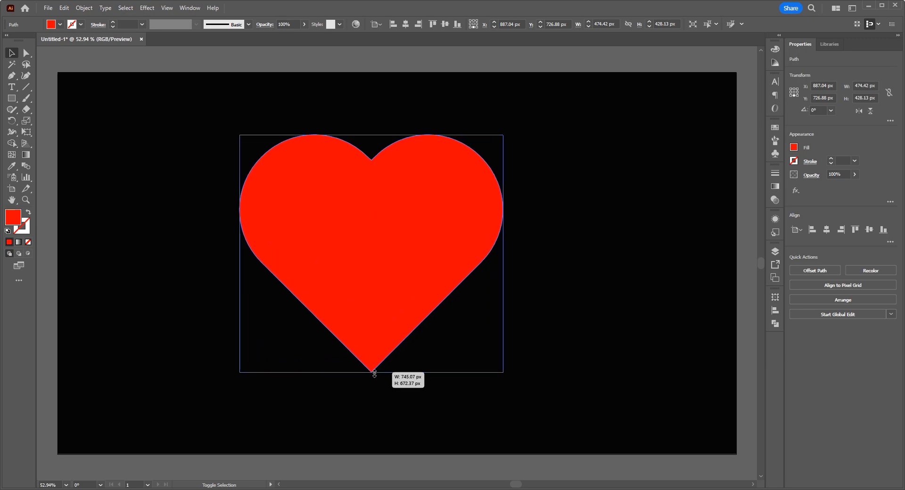
pyautogui.moveTo(380, 249)
pyautogui.mouseDown()
pyautogui.moveTo(391, 257)
pyautogui.moveTo(391, 247)
pyautogui.mouseUp()
pyautogui.click(542, 66)
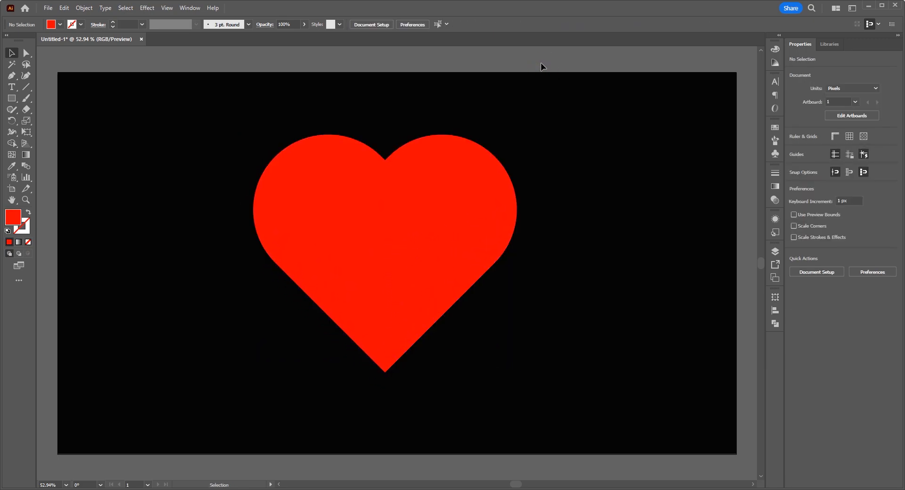
# Step: Remove the heart's fill and give it a red stroke
pyautogui.click(304, 142)
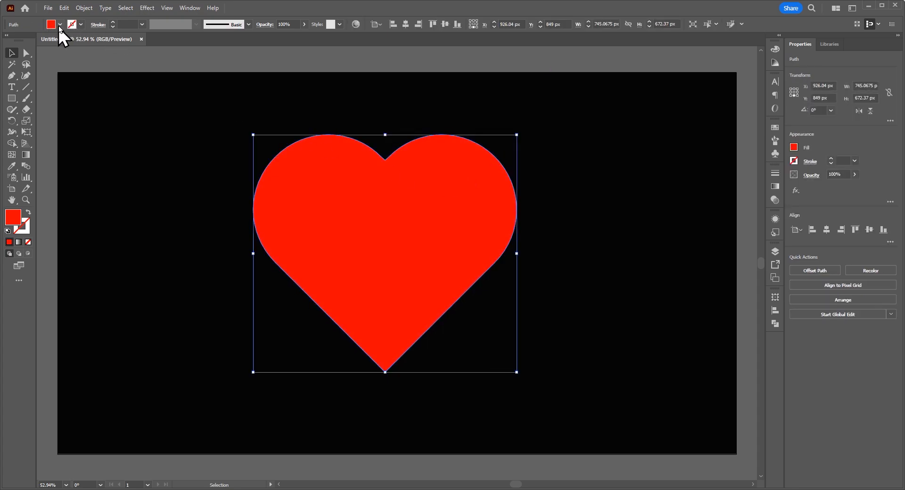
pyautogui.click(60, 25)
pyautogui.click(6, 41)
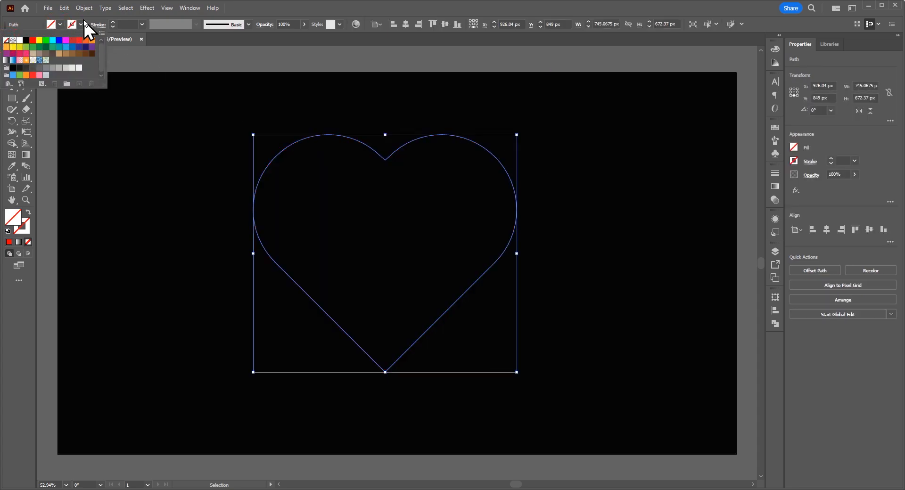
pyautogui.click(81, 24)
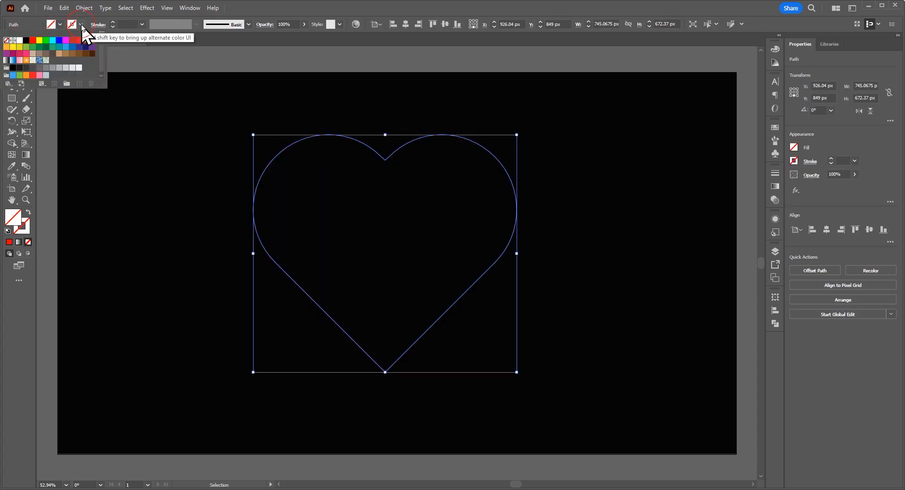
pyautogui.click(33, 40)
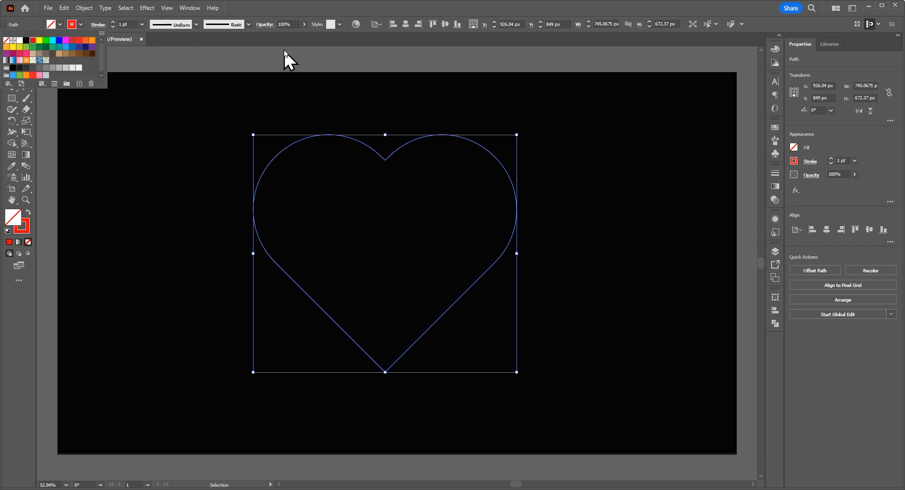
pyautogui.click(284, 49)
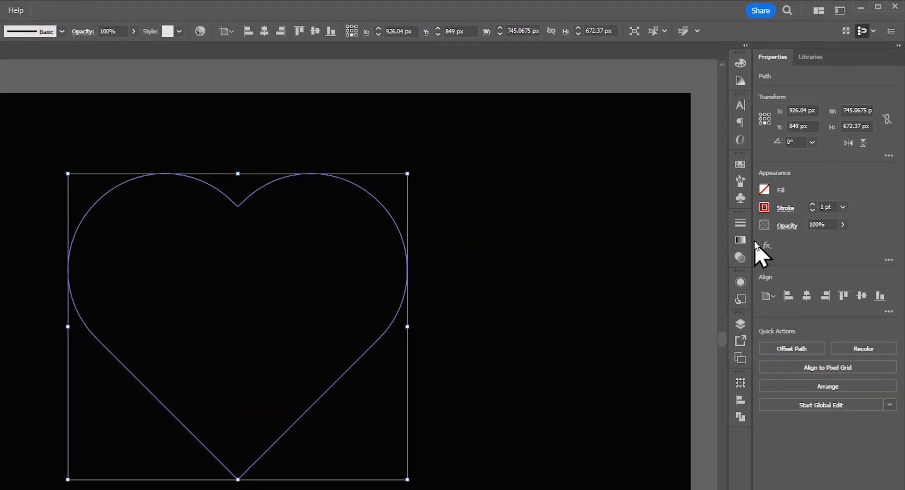
# Step: Increase the heart outline's stroke weight to 10 pt
pyautogui.click(745, 226)
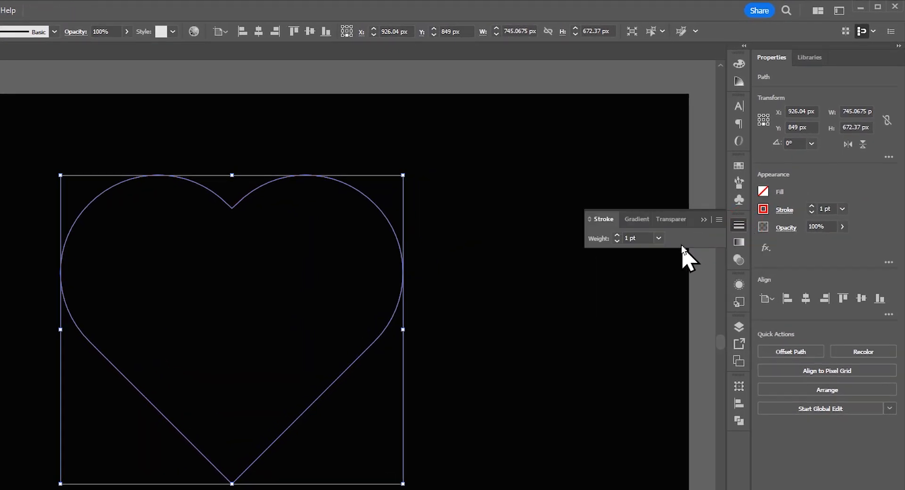
pyautogui.click(617, 236)
pyautogui.click(616, 236)
pyautogui.click(617, 236)
pyautogui.click(617, 236)
pyautogui.click(616, 236)
pyautogui.click(617, 236)
pyautogui.click(616, 235)
pyautogui.click(616, 235)
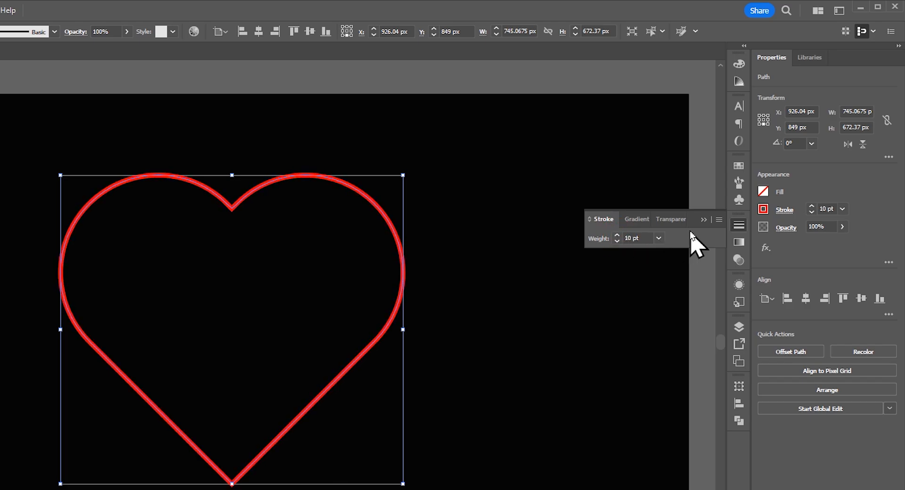
# Step: Turn the heart's stroke into round dots using a round cap and a dashed line with 0 pt dash and 20 pt gap
pyautogui.click(719, 221)
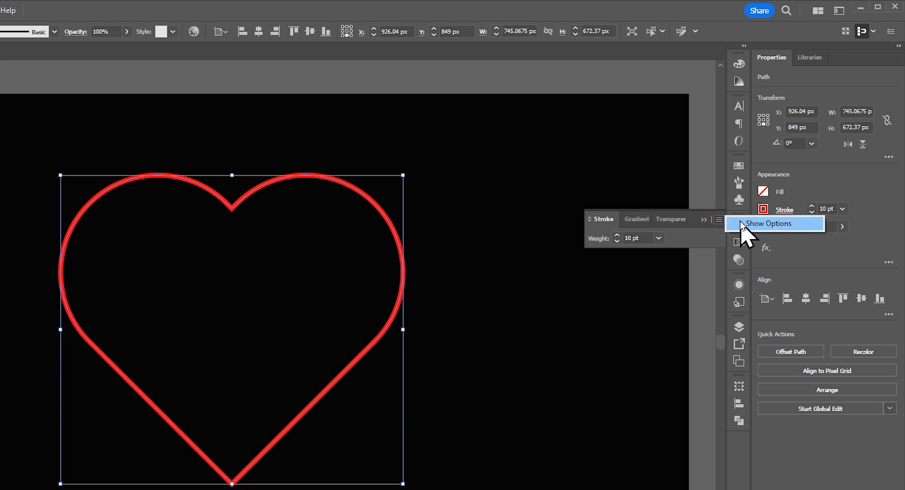
pyautogui.click(740, 222)
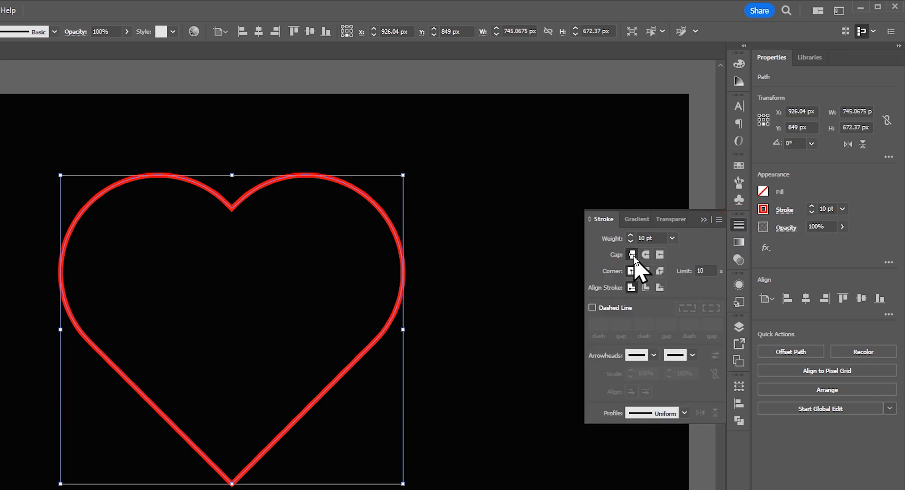
pyautogui.click(644, 255)
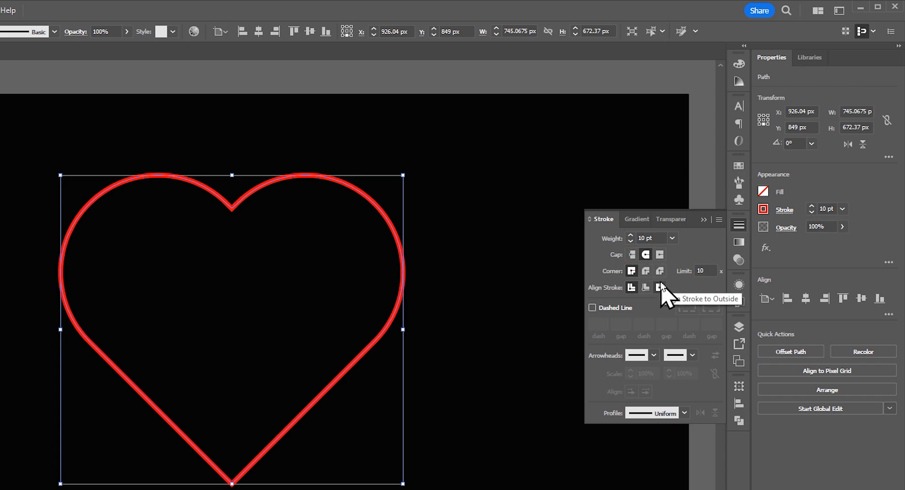
pyautogui.click(620, 309)
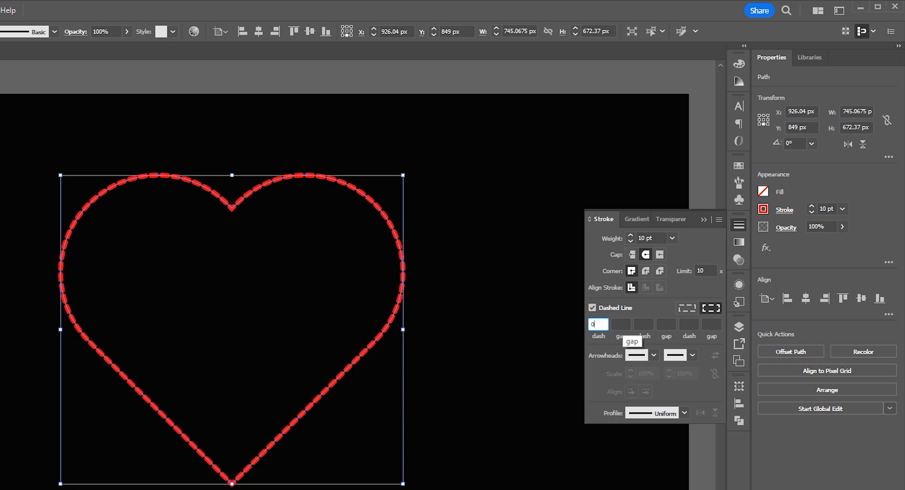
pyautogui.click(628, 325)
pyautogui.write('20')
pyautogui.press('Return')
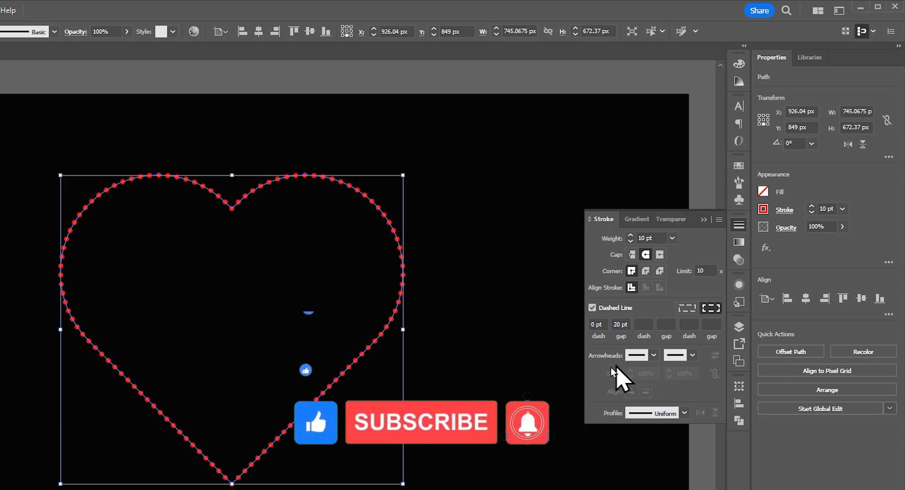
pyautogui.click(544, 382)
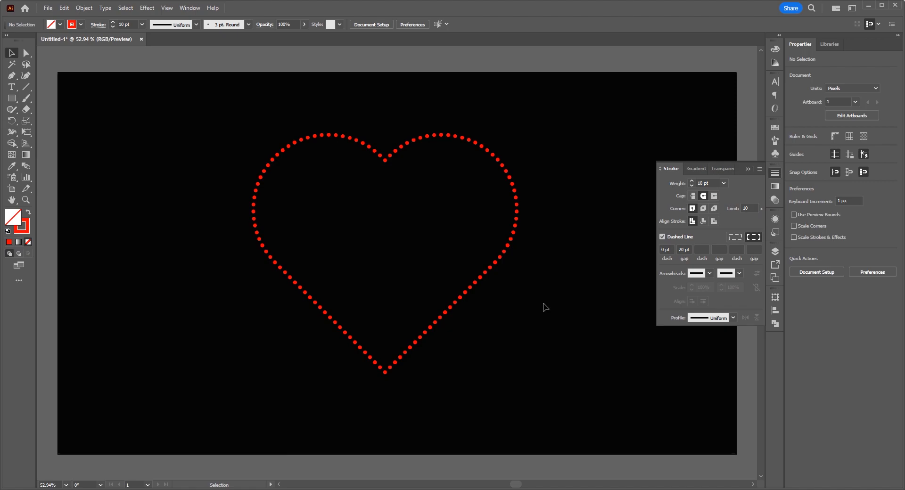
# Step: Enlarge the dotted heart proportionally from its centre to about 847 × 764 px
pyautogui.moveTo(264, 97); pyautogui.dragTo(478, 276)
pyautogui.moveTo(385, 373); pyautogui.dragTo(387, 389)
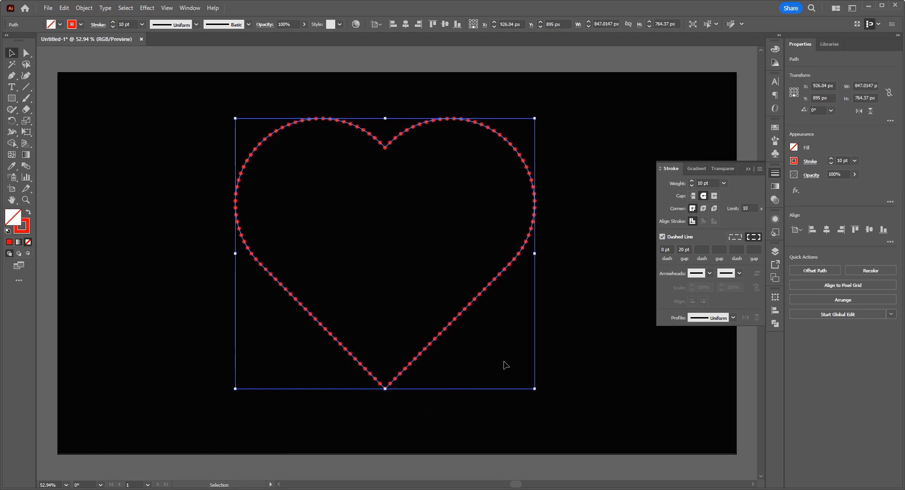
pyautogui.click(580, 355)
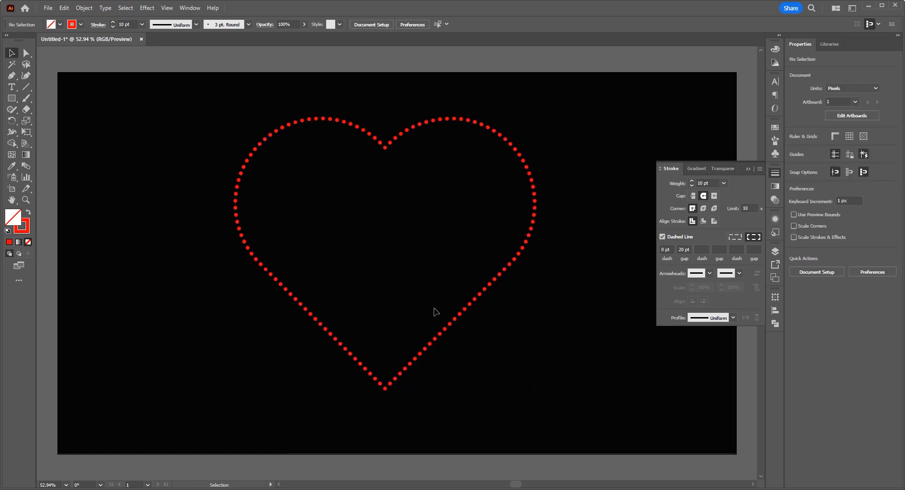
# Step: Expand the dotted heart's appearance, then expand its fill and stroke into filled shapes
pyautogui.click(446, 332)
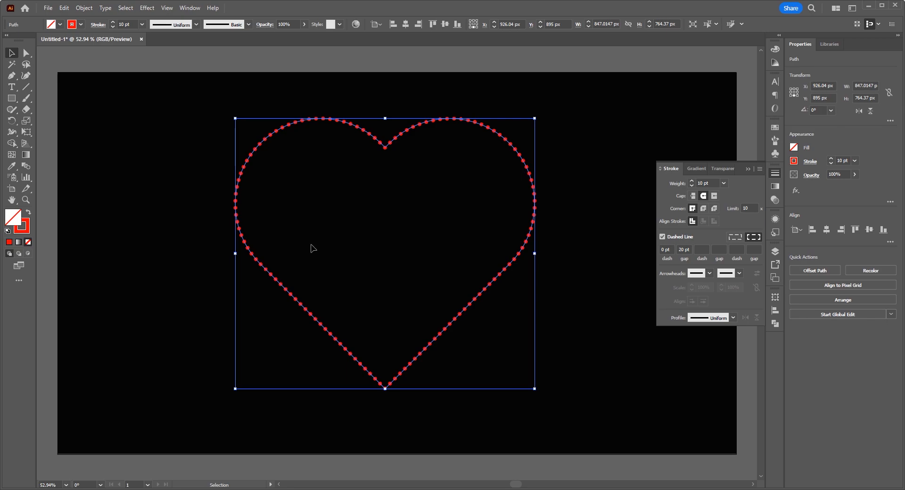
pyautogui.click(86, 8)
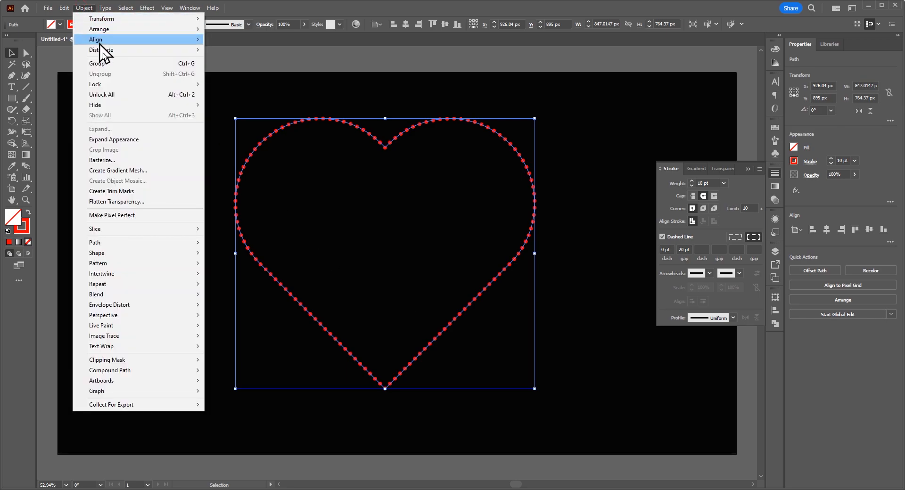
pyautogui.click(115, 139)
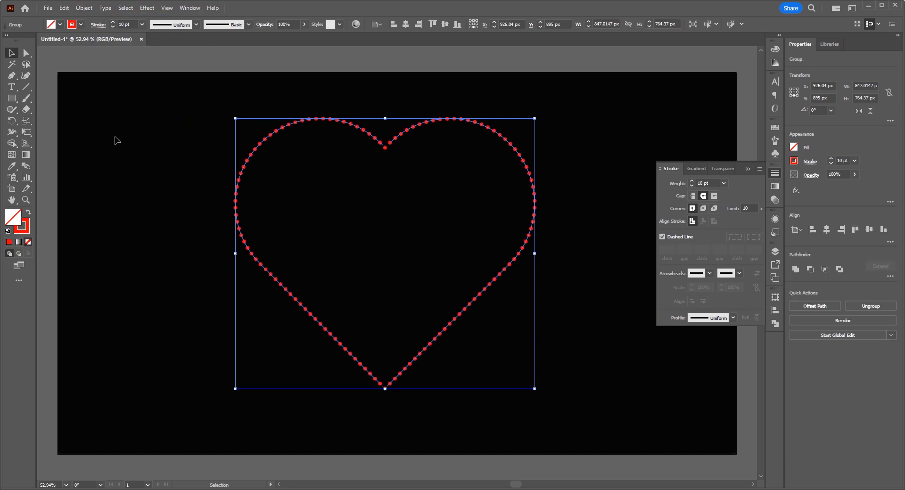
pyautogui.click(84, 9)
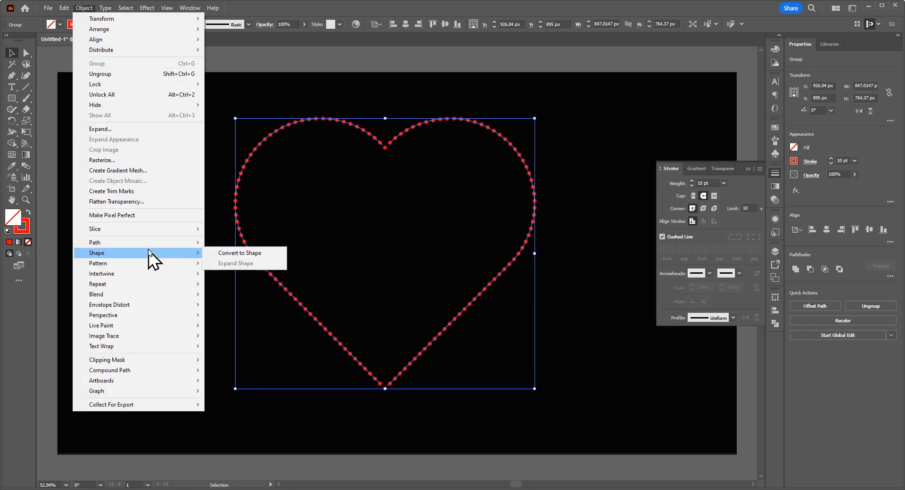
pyautogui.click(144, 132)
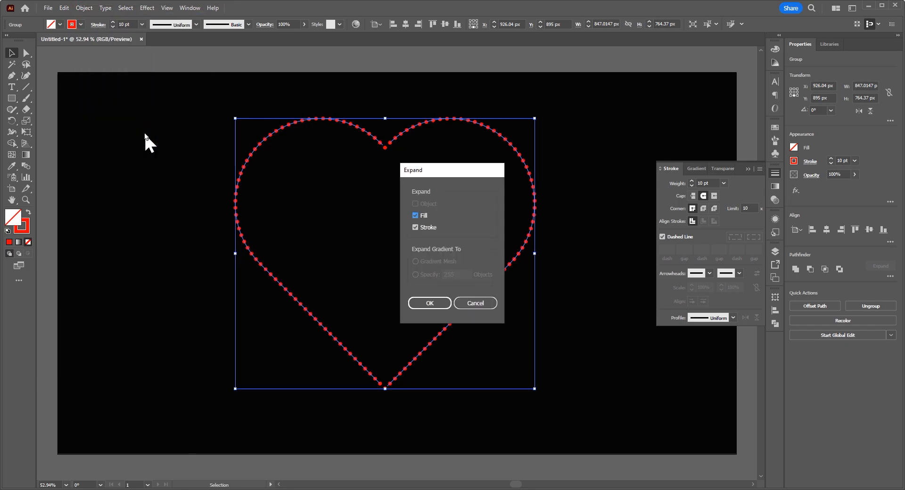
pyautogui.click(437, 305)
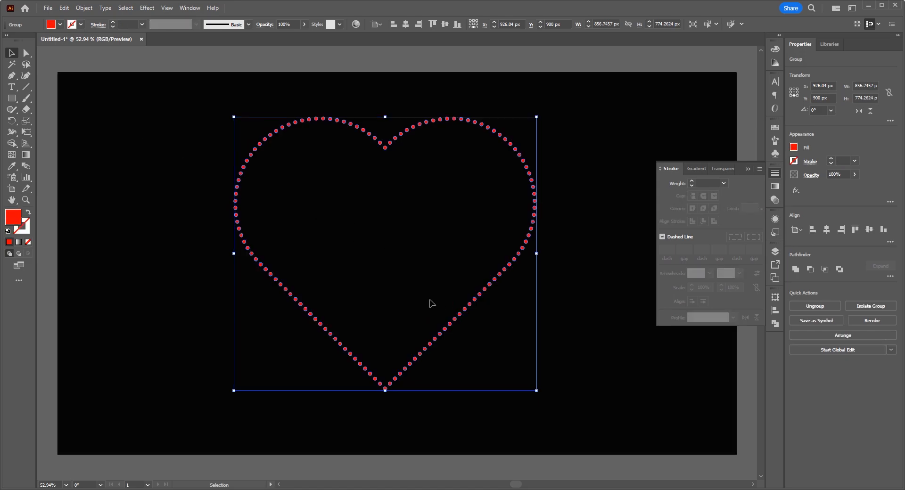
# Step: Paste a copy of the dotted heart in front and shrink it around its centre to about 109 × 98 px
pyautogui.click(65, 7)
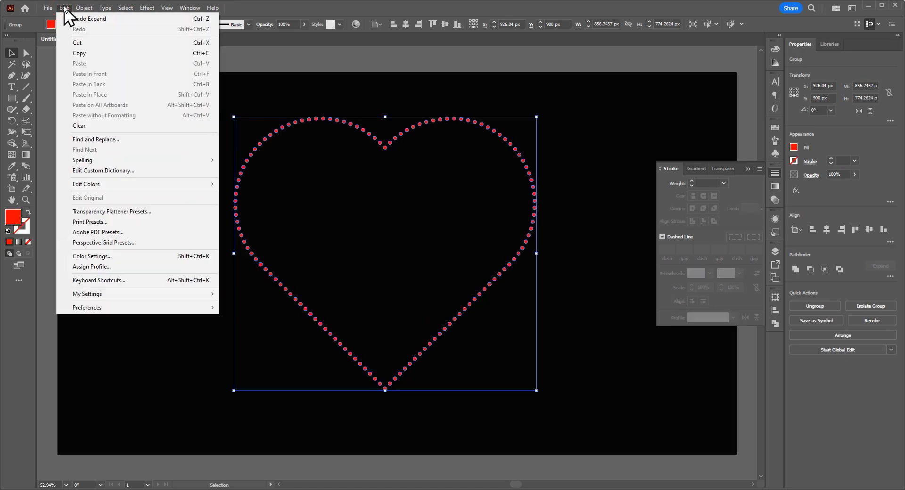
pyautogui.click(88, 55)
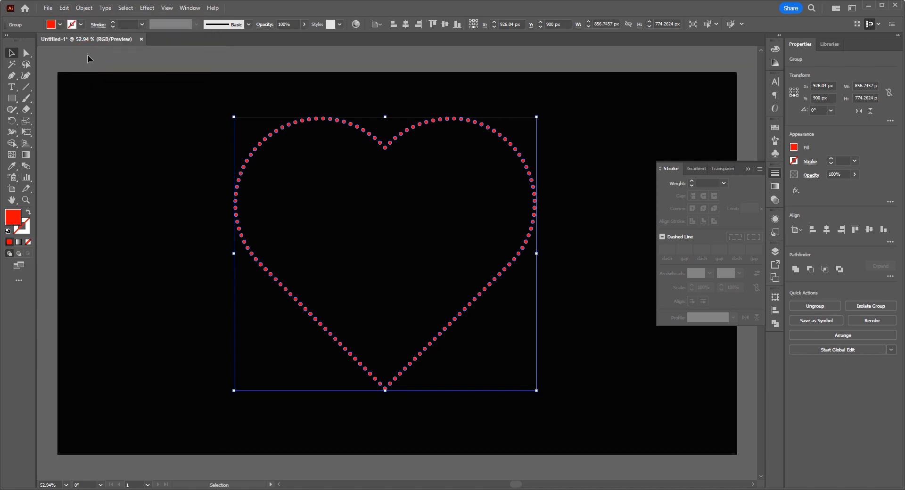
pyautogui.click(60, 7)
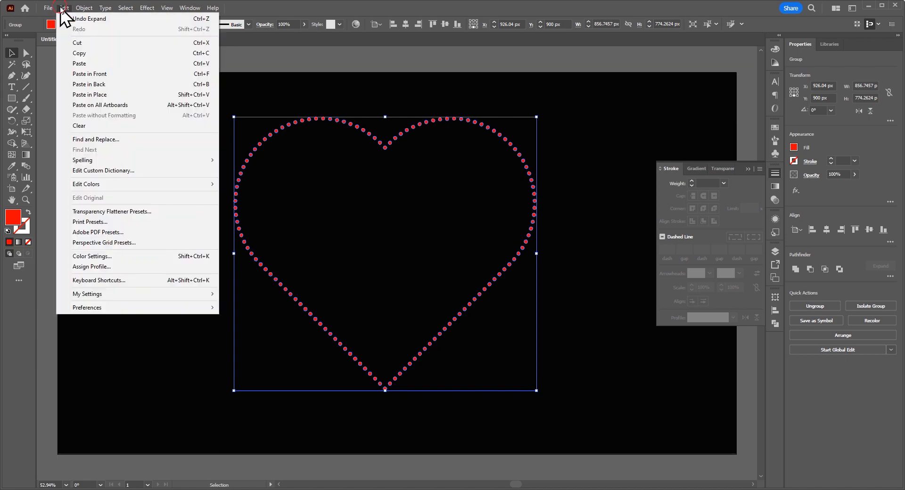
pyautogui.click(115, 74)
pyautogui.moveTo(388, 391); pyautogui.dragTo(387, 272)
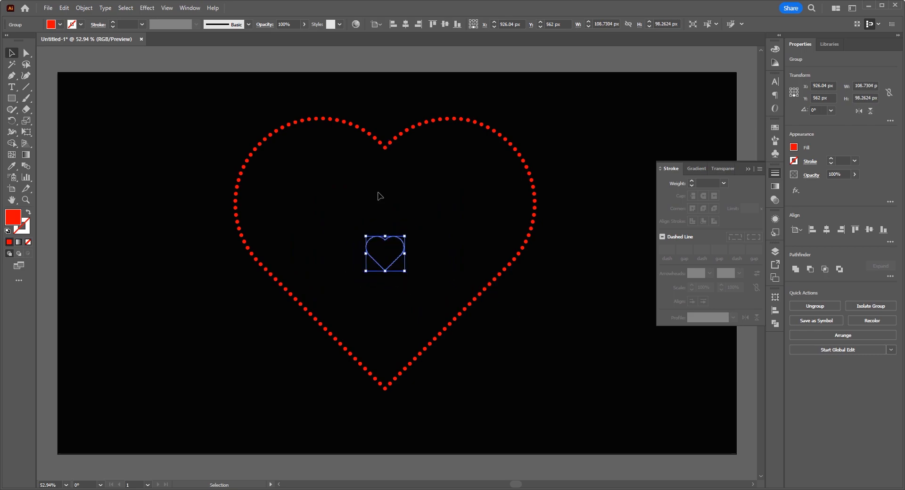
# Step: Select the large and small dotted hearts together and make a blend between them
pyautogui.moveTo(184, 85); pyautogui.dragTo(579, 415)
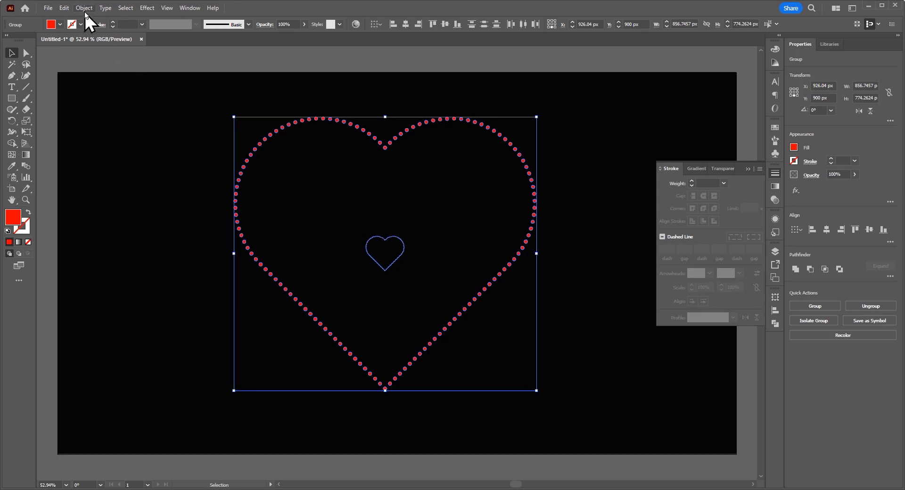
pyautogui.click(64, 7)
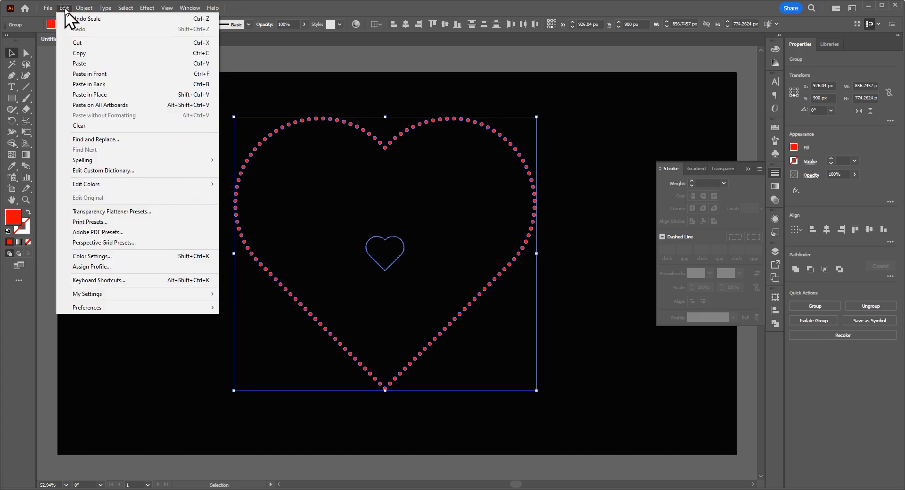
pyautogui.moveTo(180, 182)
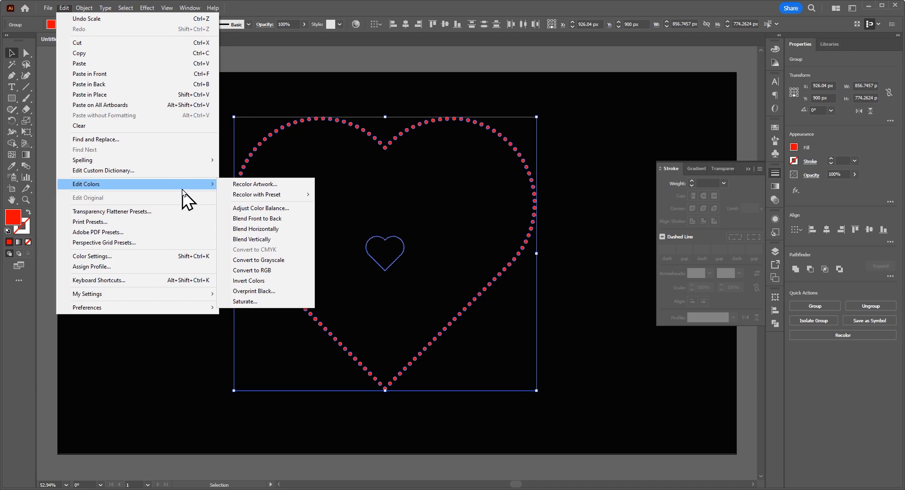
pyautogui.moveTo(83, 10)
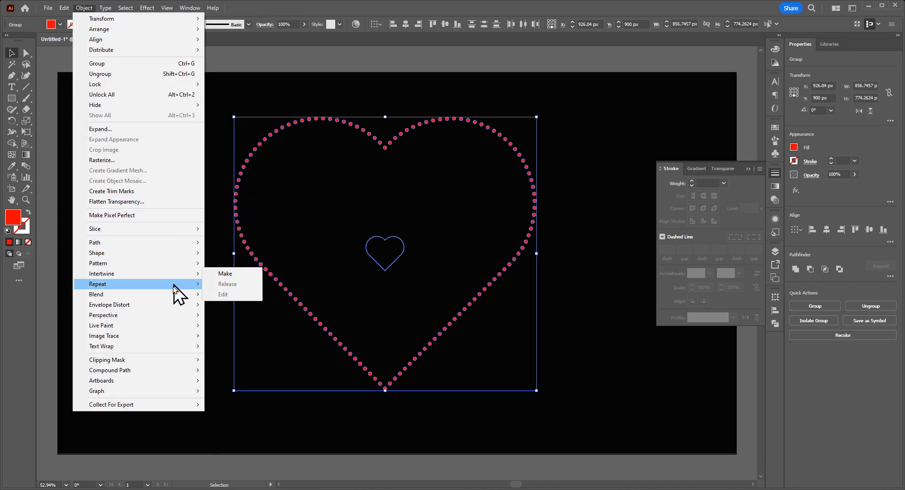
pyautogui.moveTo(178, 303)
pyautogui.click(285, 295)
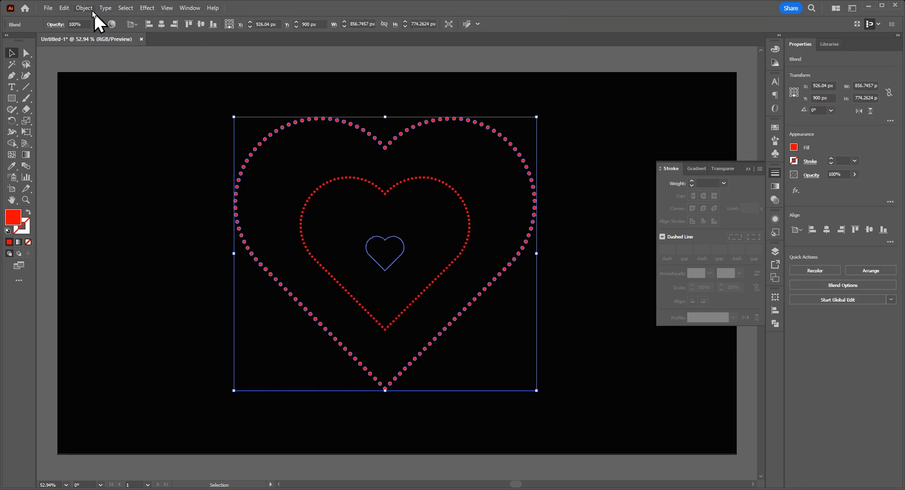
# Step: Set the heart blend's spacing to Specified Steps with 300 steps and preview it
pyautogui.click(87, 9)
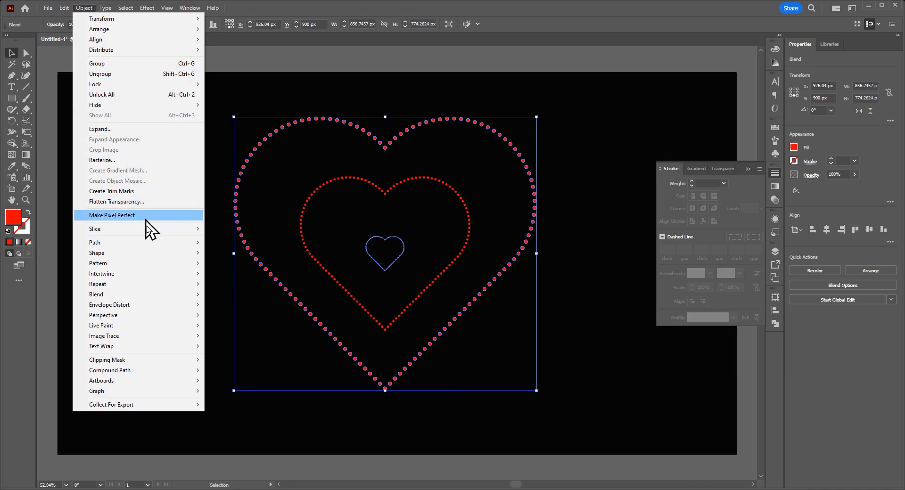
pyautogui.moveTo(162, 297)
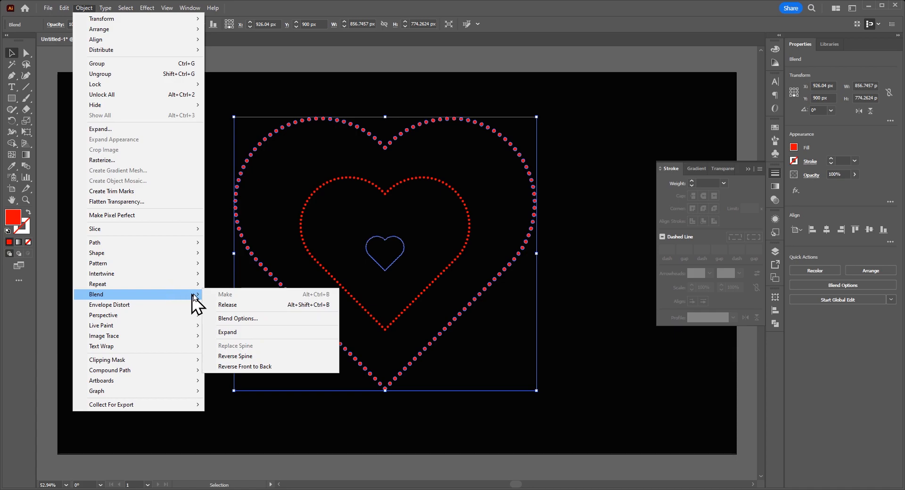
pyautogui.click(257, 319)
pyautogui.moveTo(493, 203); pyautogui.dragTo(694, 219)
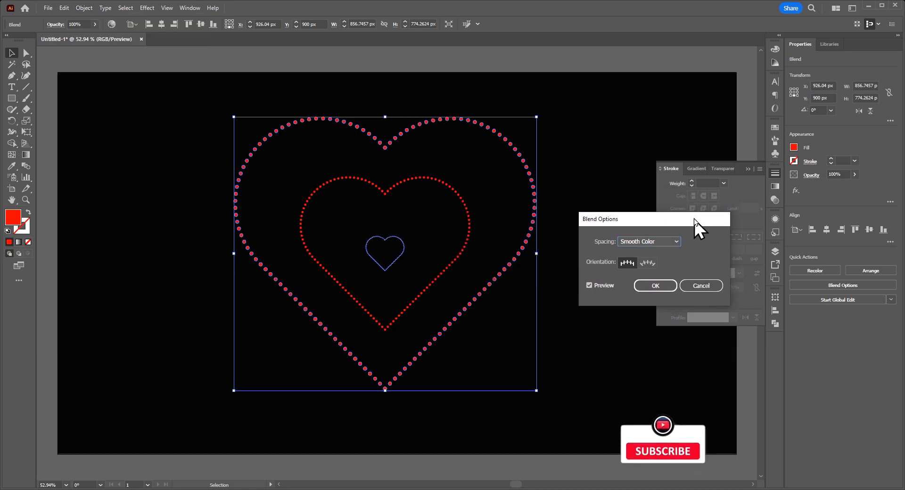
pyautogui.click(665, 241)
pyautogui.click(666, 263)
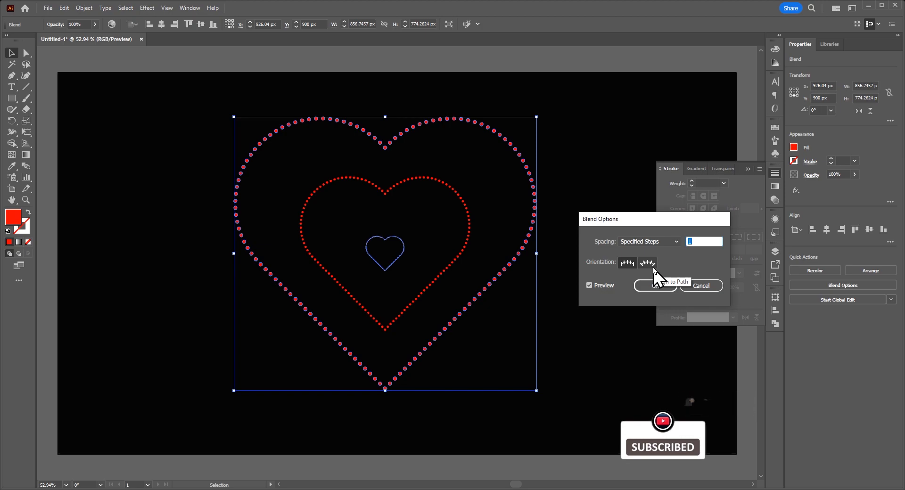
pyautogui.write('300')
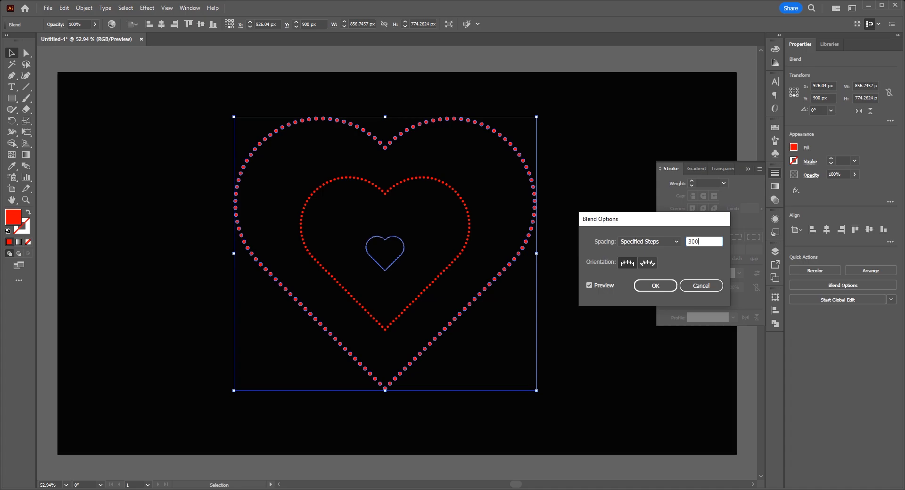
pyautogui.click(689, 261)
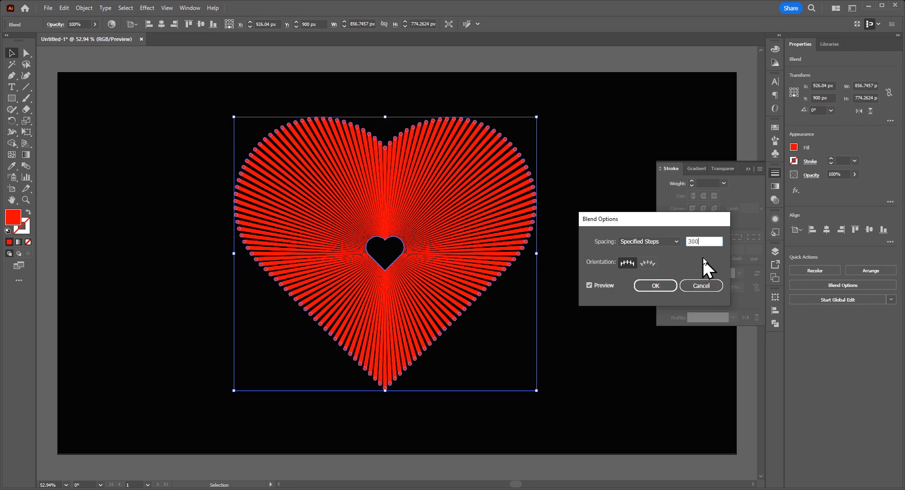
# Step: Change the blend's specified steps to 260, apply the options and deselect the heart
pyautogui.moveTo(706, 241); pyautogui.dragTo(688, 241)
pyautogui.write('260')
pyautogui.click(601, 284)
pyautogui.click(656, 286)
pyautogui.click(618, 267)
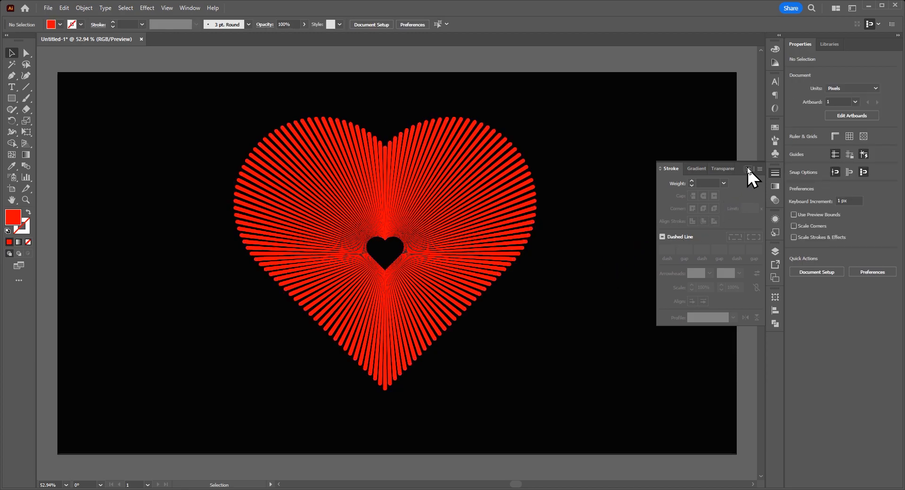
# Step: Collapse the stroke settings and enlarge the blended heart proportionally from its centre to fill most of the artboard's height
pyautogui.click(748, 168)
pyautogui.moveTo(181, 105); pyautogui.dragTo(551, 397)
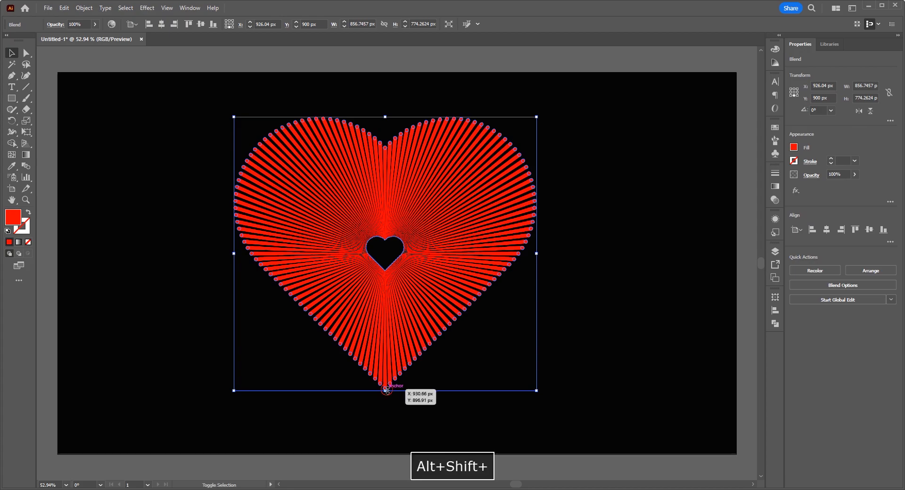
pyautogui.moveTo(386, 395); pyautogui.dragTo(385, 417)
pyautogui.click(641, 305)
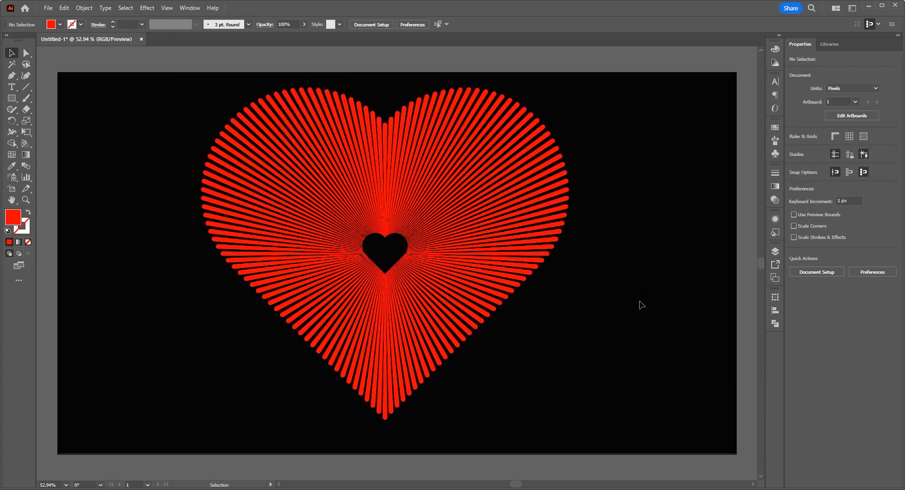
pyautogui.scroll(1, 519, 299)
pyautogui.scroll(-1, 542, 296)
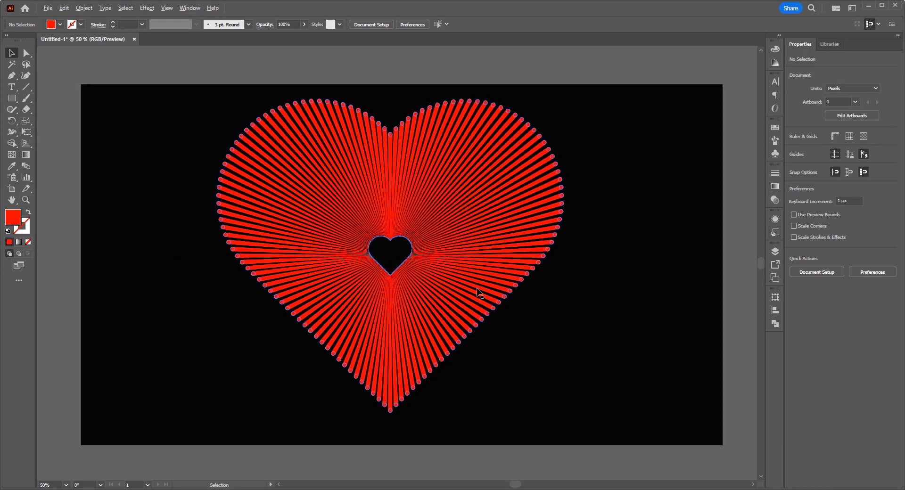